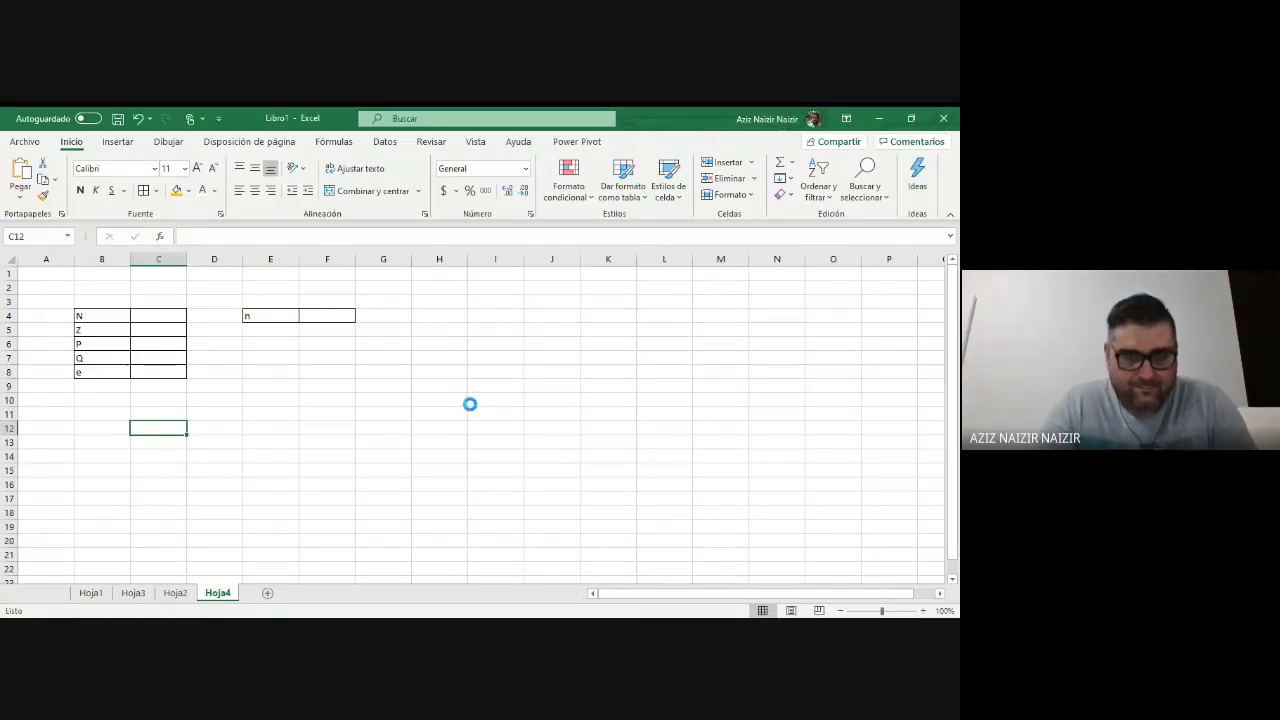
Paste the sample-size formula image and place it over columns J to N in the top rows of the sheet.
key("ctrl+v")
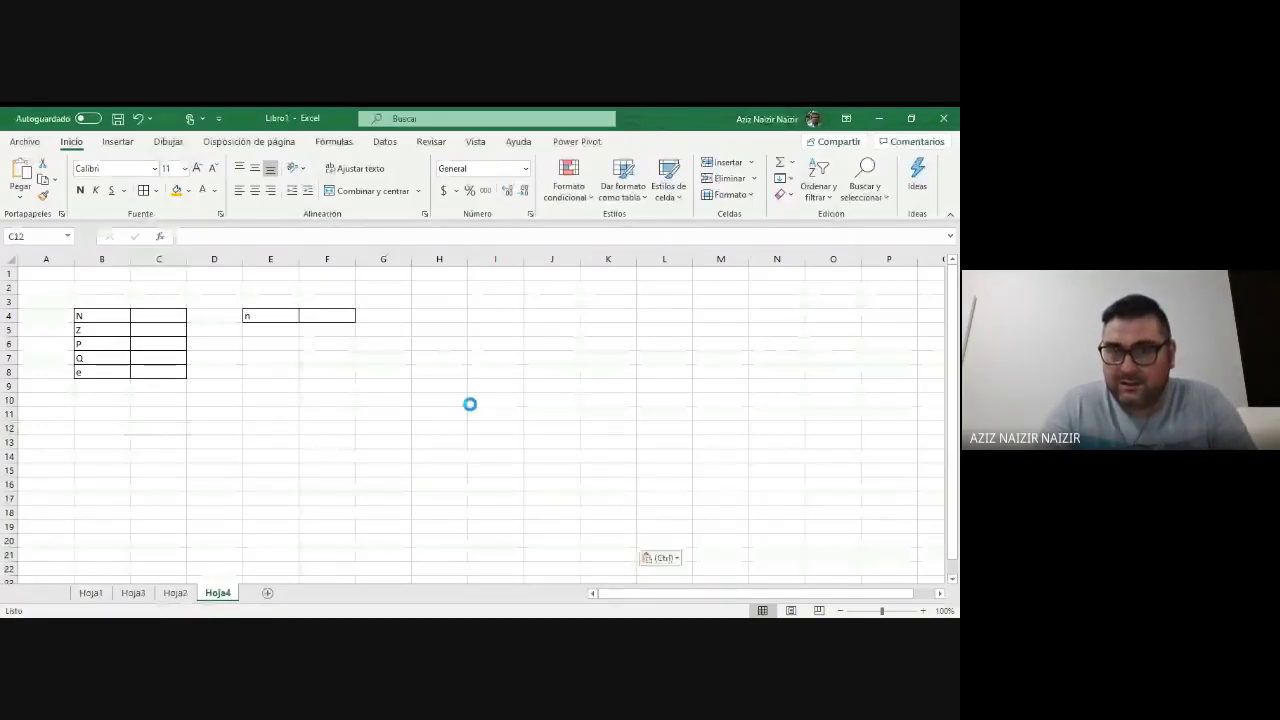
left_click_drag(874, 400, 668, 338)
left_click_drag(532, 308, 667, 310)
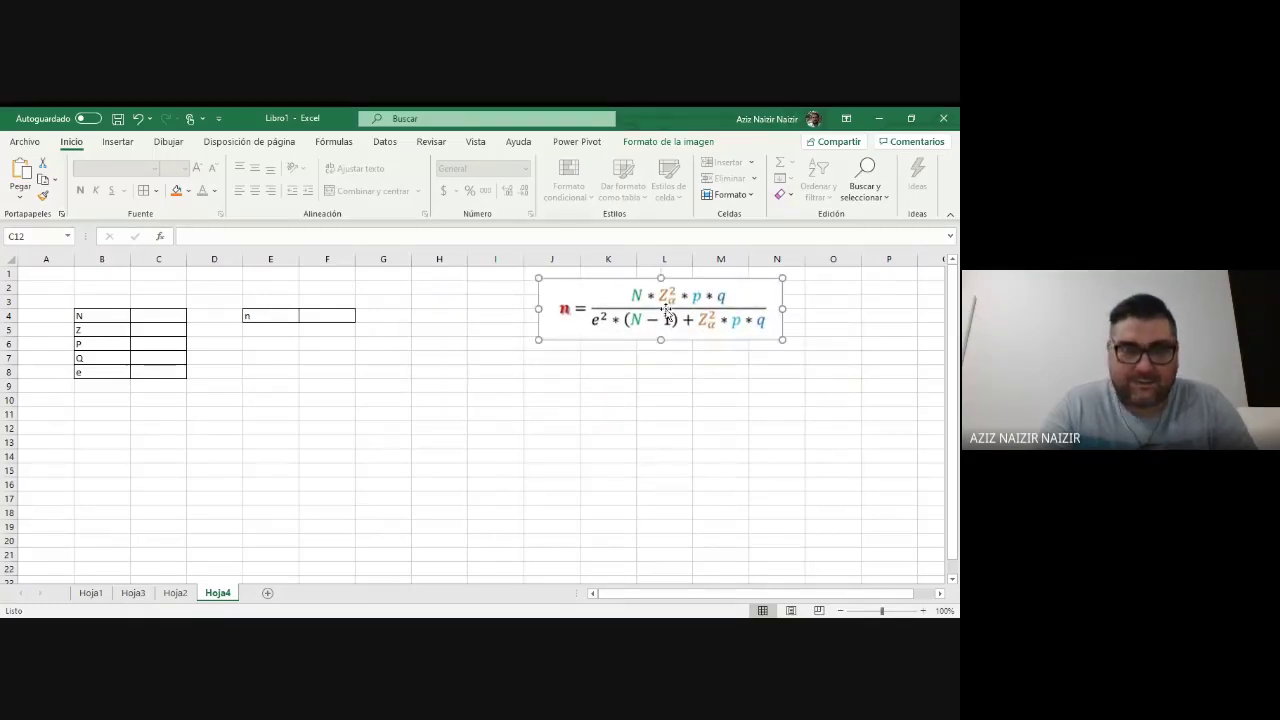
left_click(138, 317)
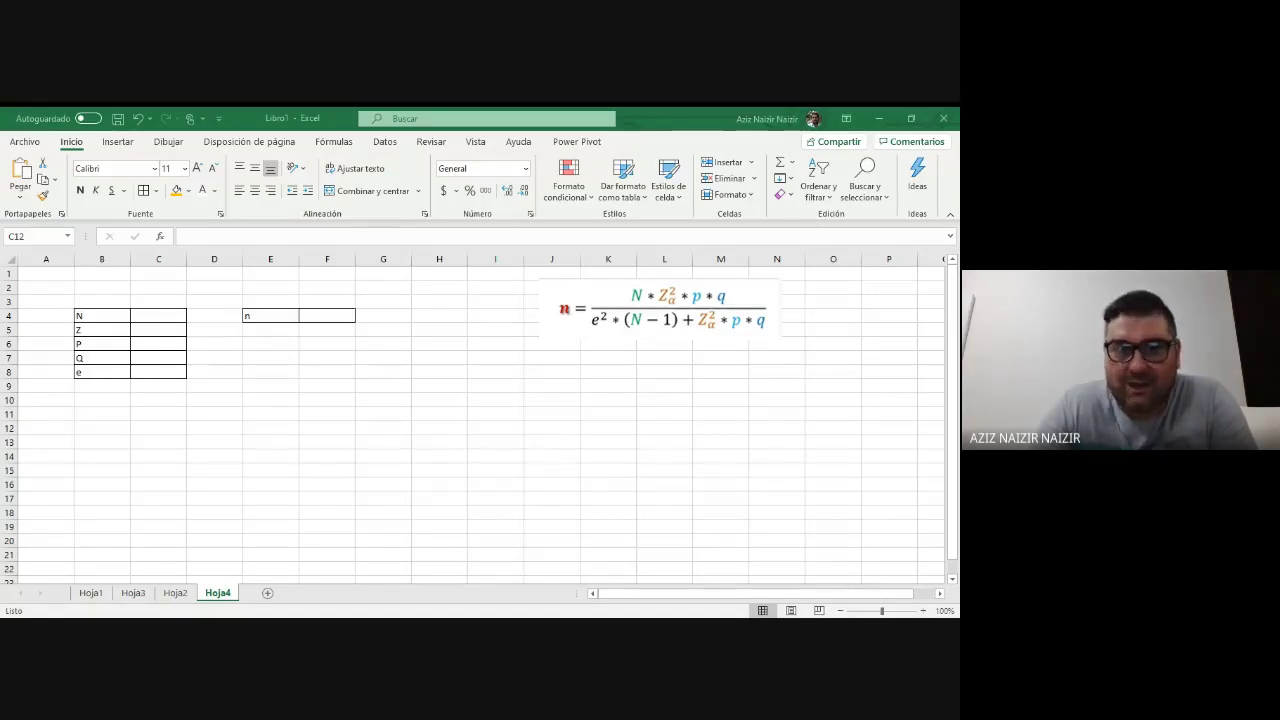
Enter 800000 as the population size N in cell C4.
left_click(158, 315)
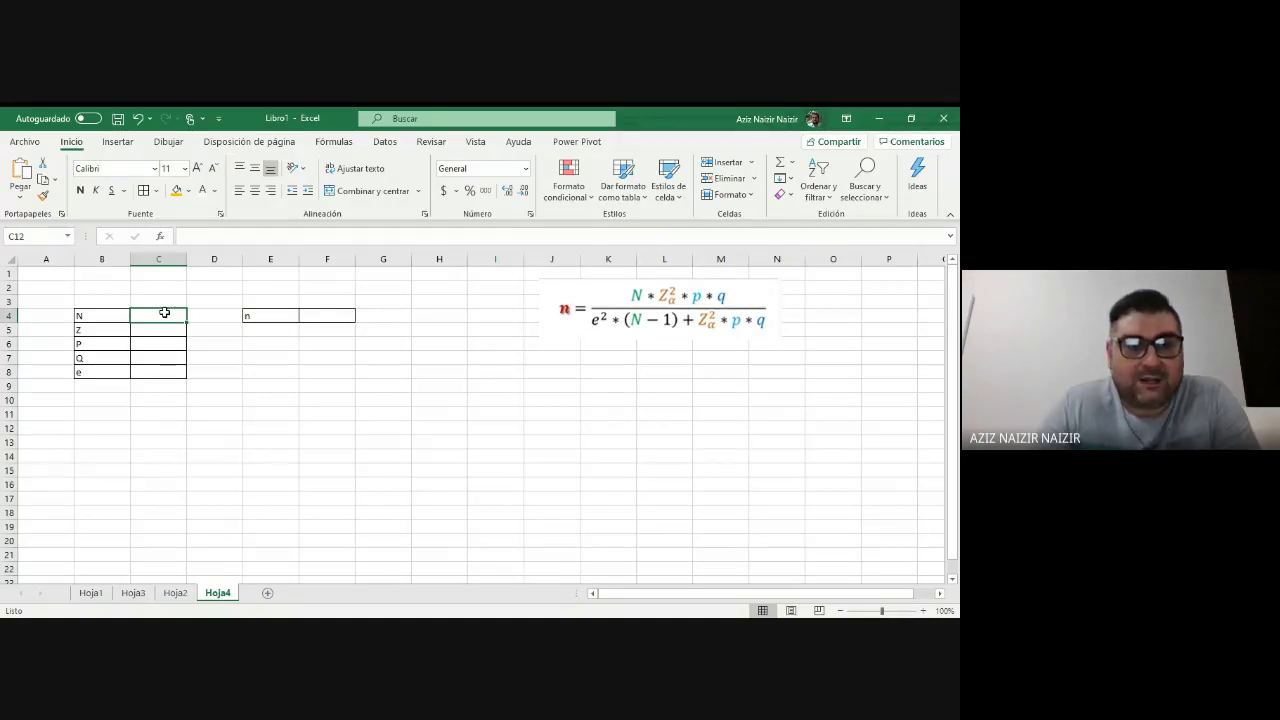
type("8")
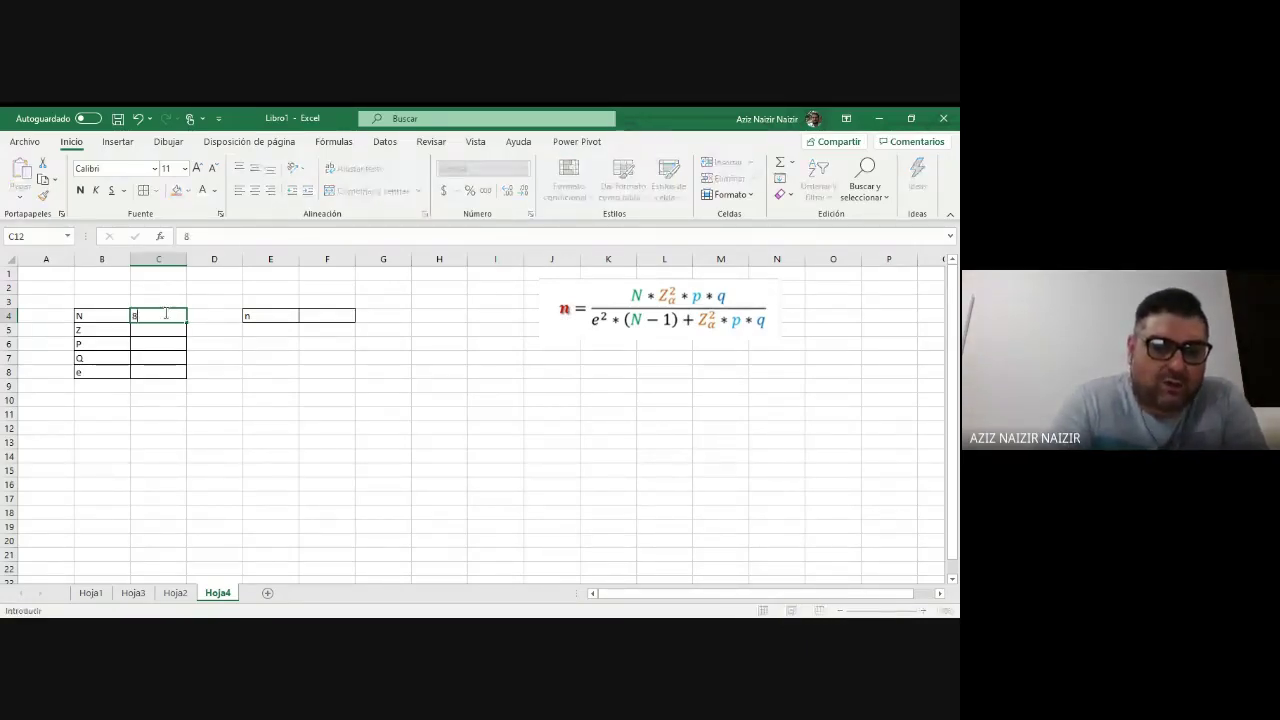
type("00000")
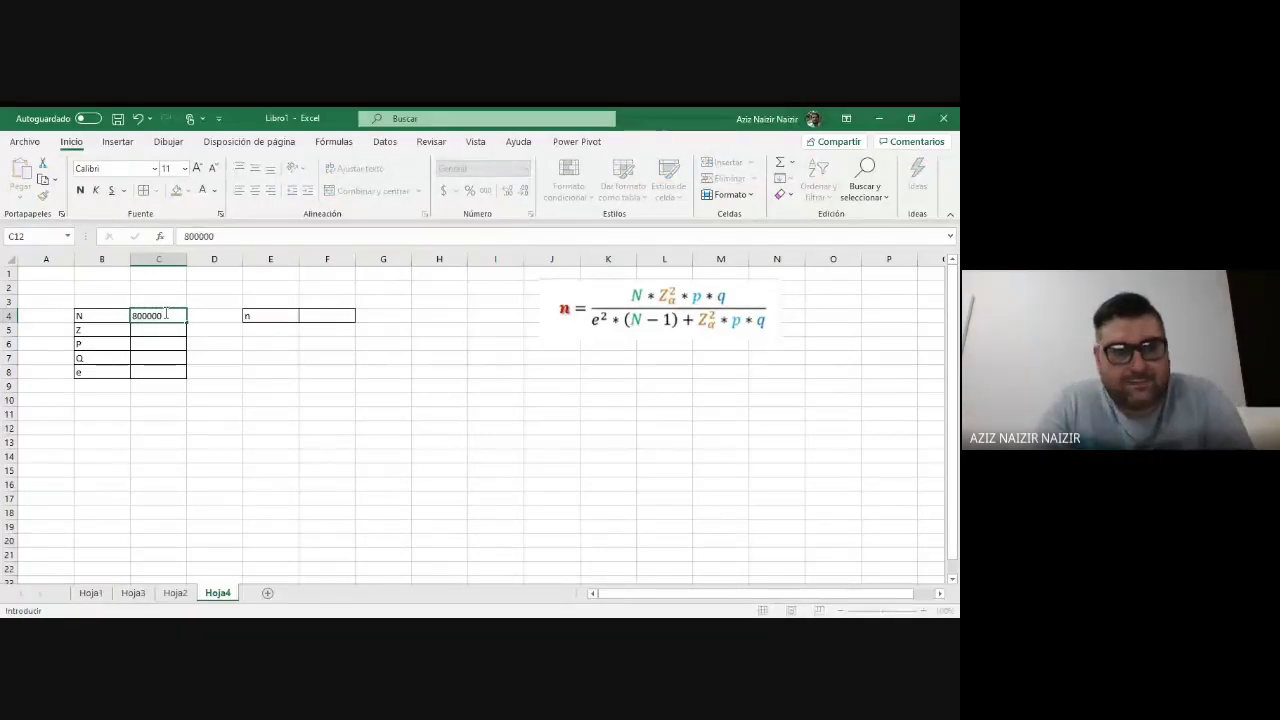
key("Return")
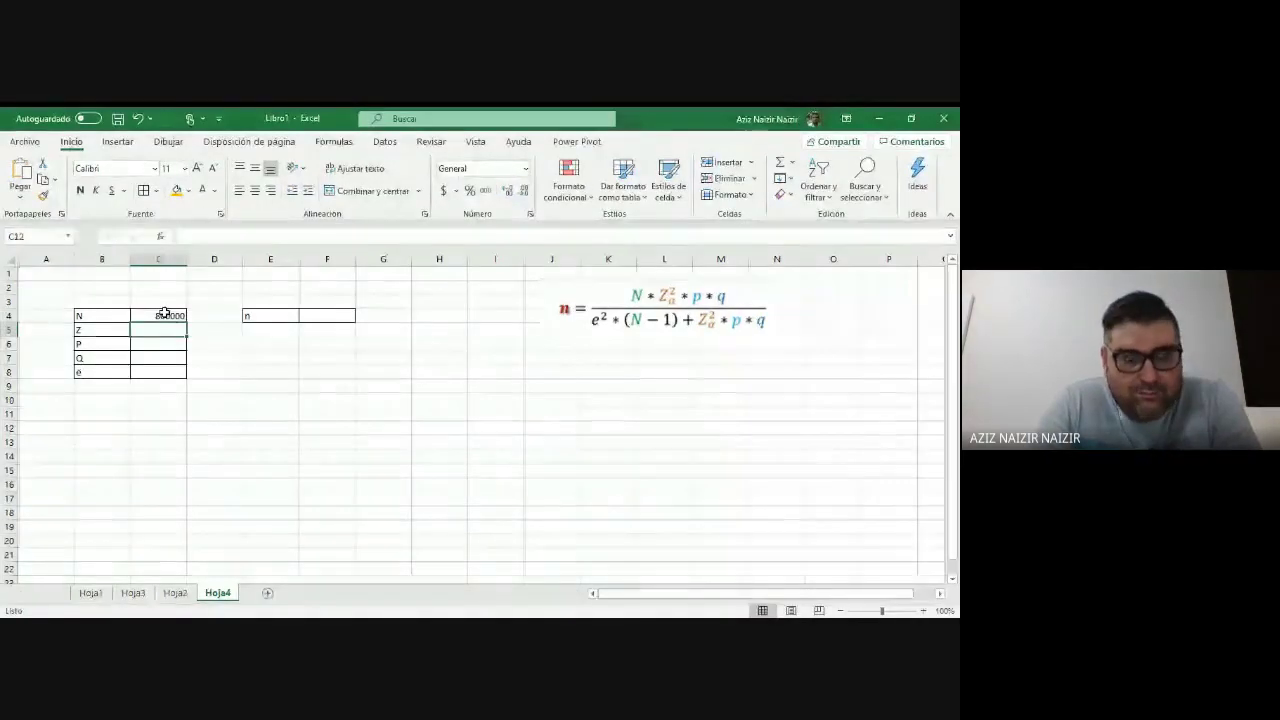
Enter 0,95 as the value of P in cell C6.
left_click(156, 347)
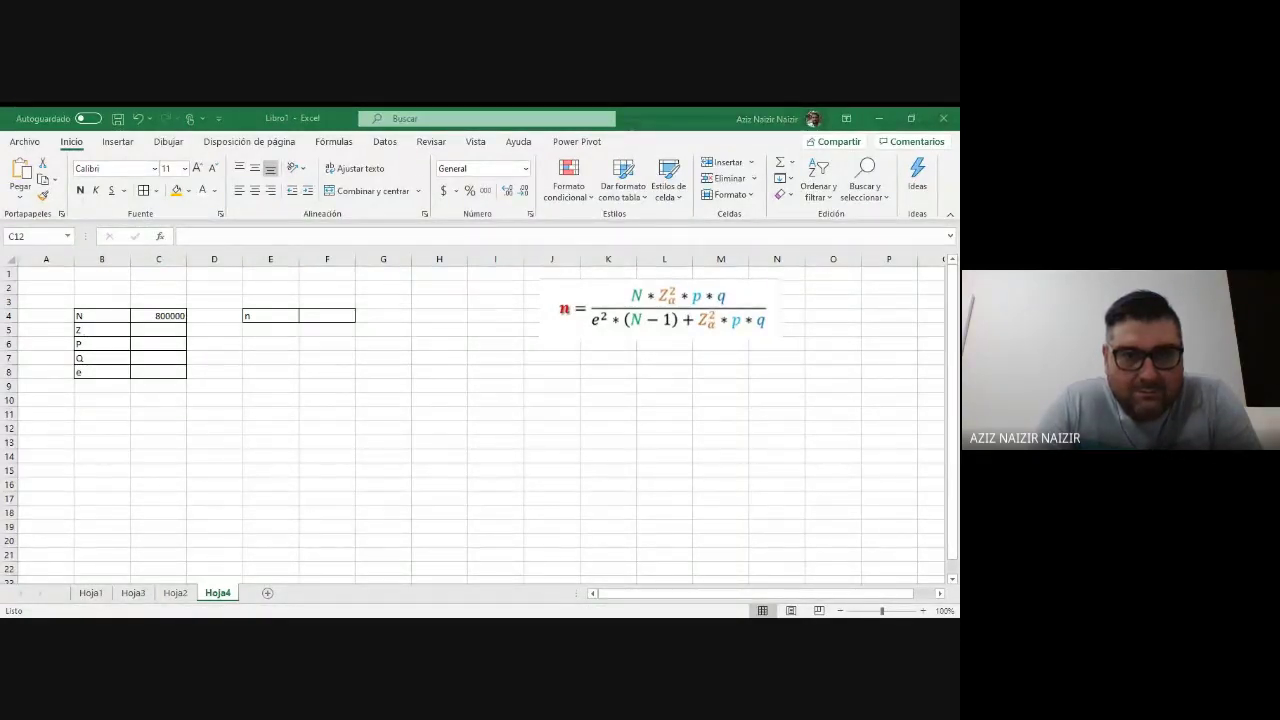
left_click(172, 347)
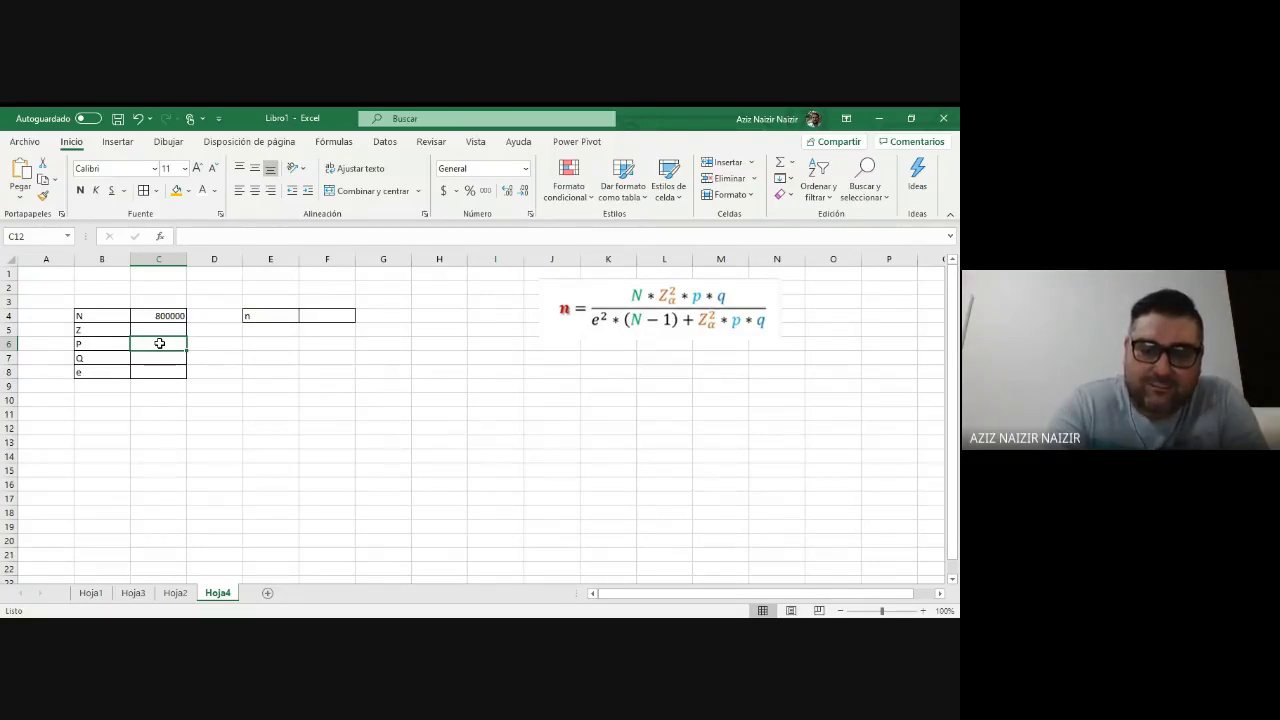
type(",95")
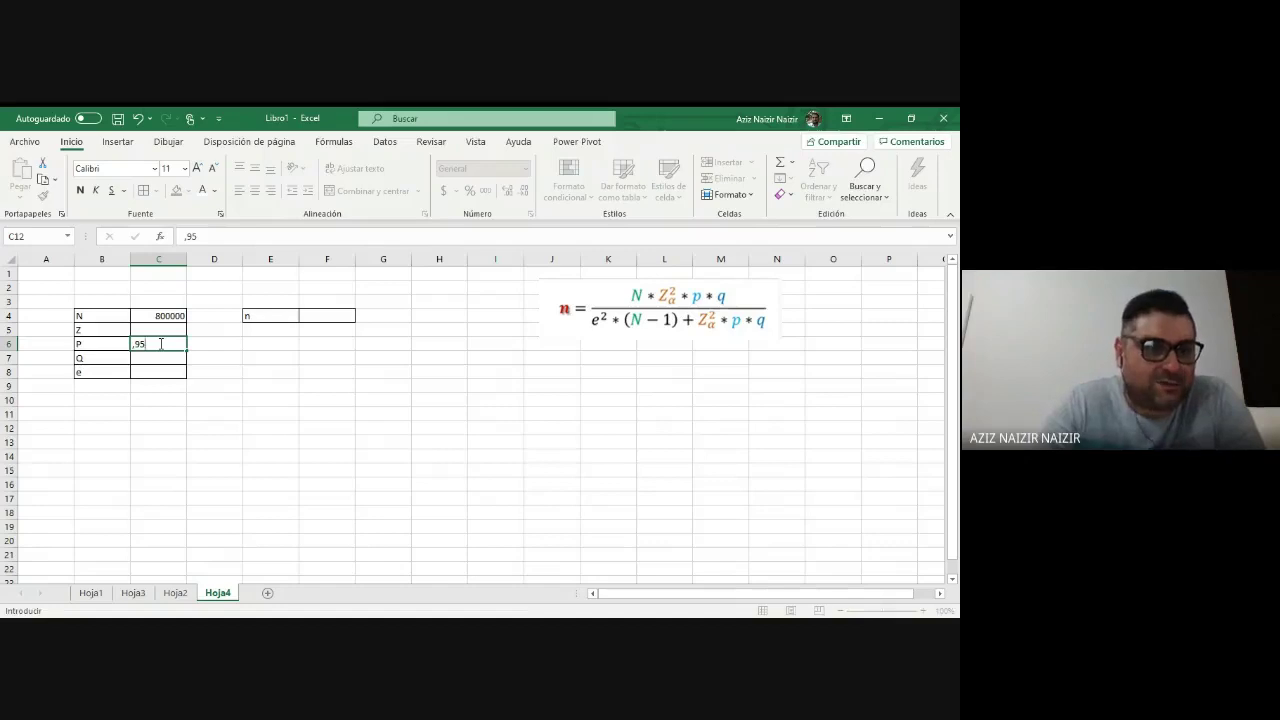
key("Return")
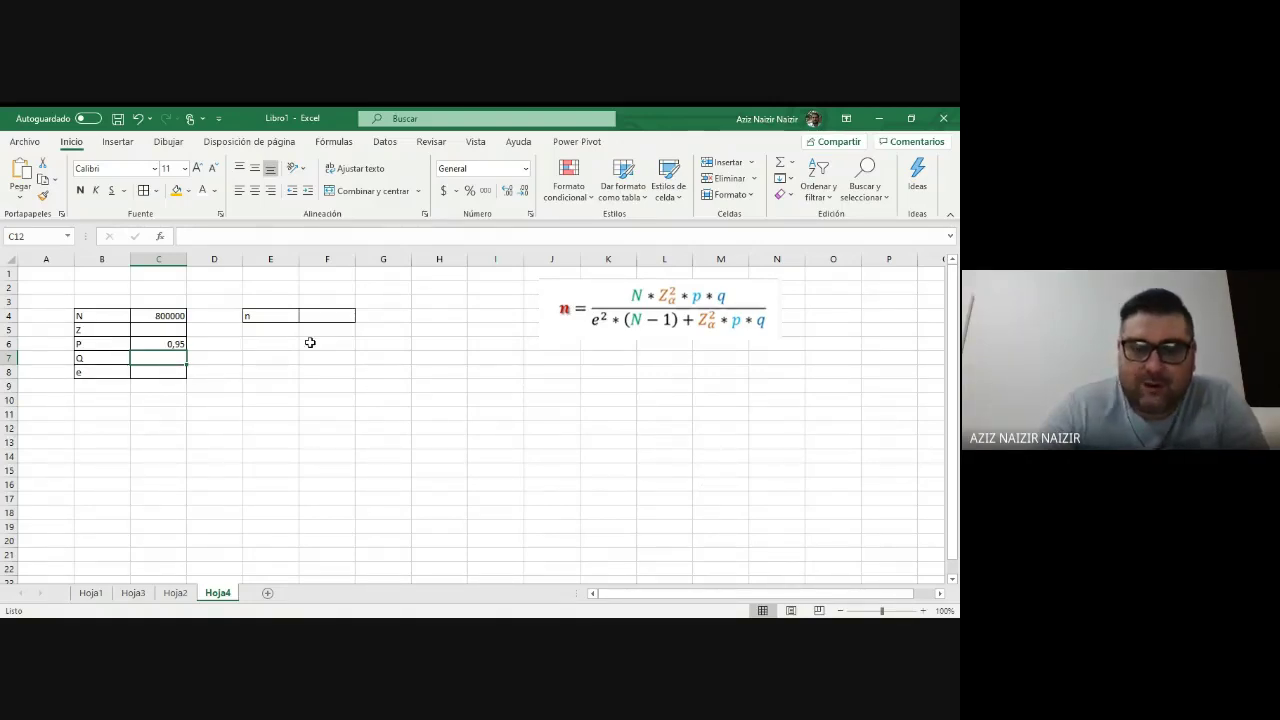
Calculate Q in cell C7 as 1 minus the P value in C6.
type("+")
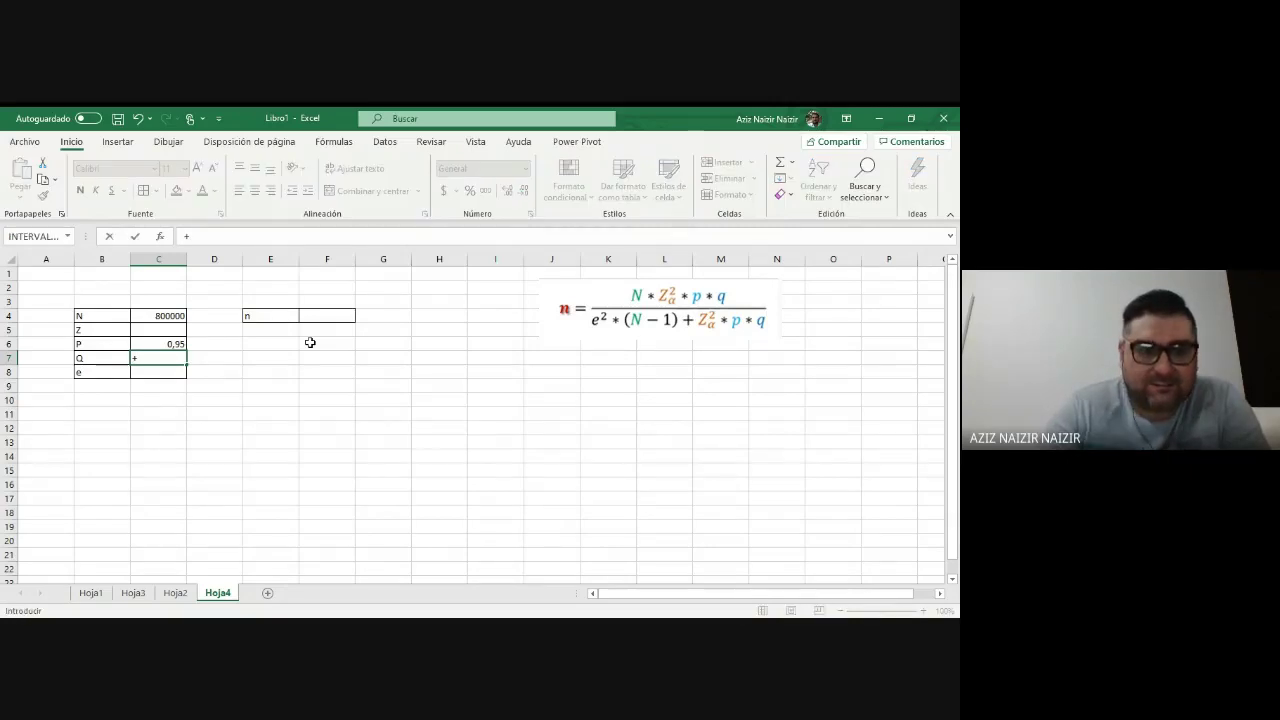
key("Up")
key("BackSpace")
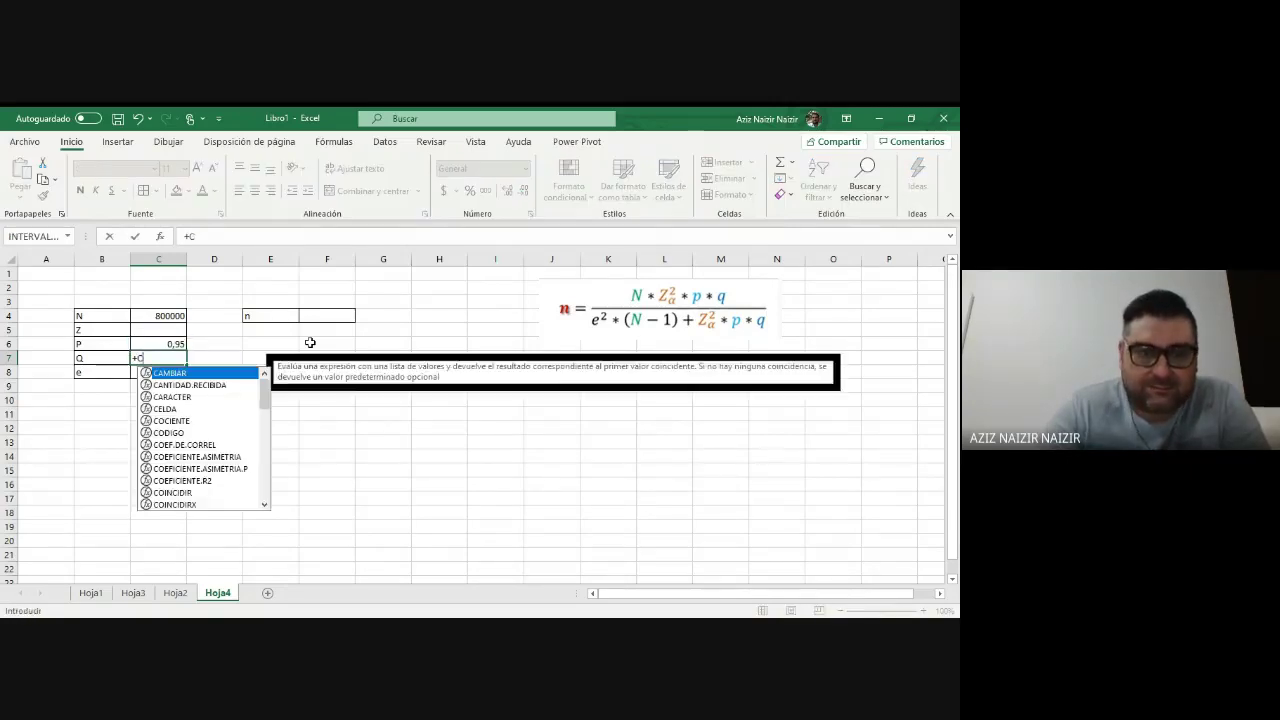
key("BackSpace")
type("1-")
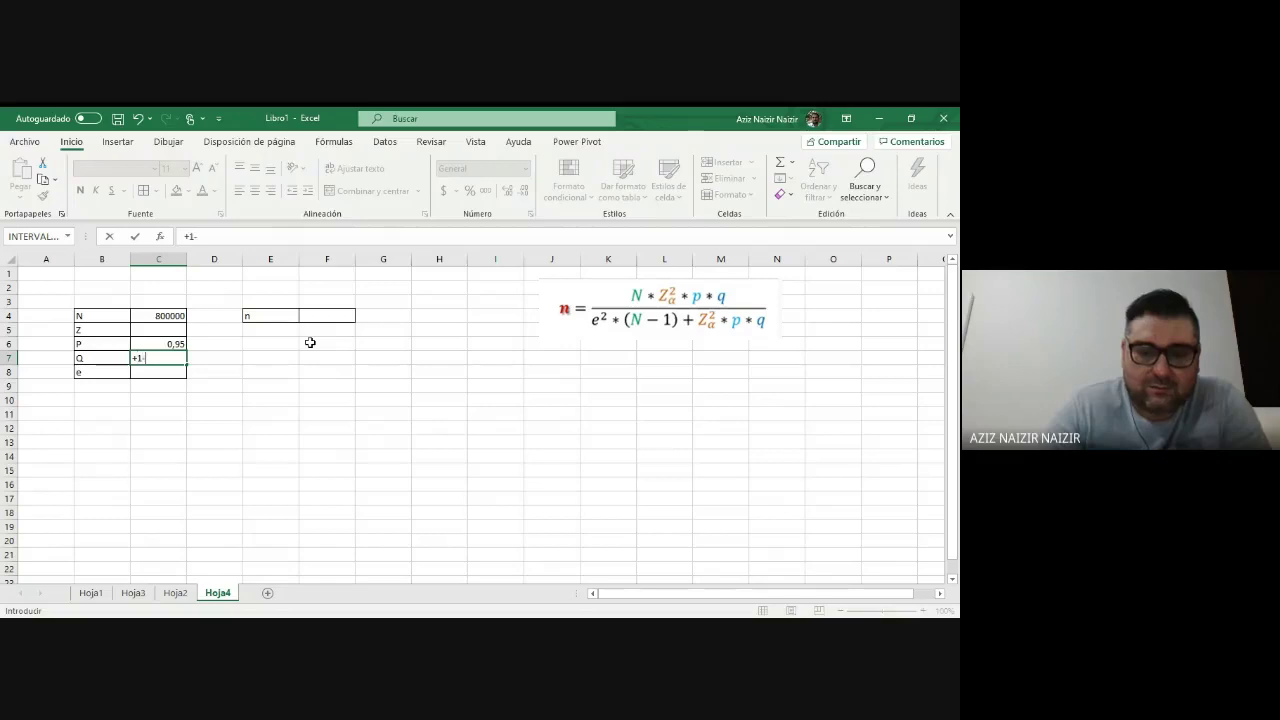
key("Up")
key("Return")
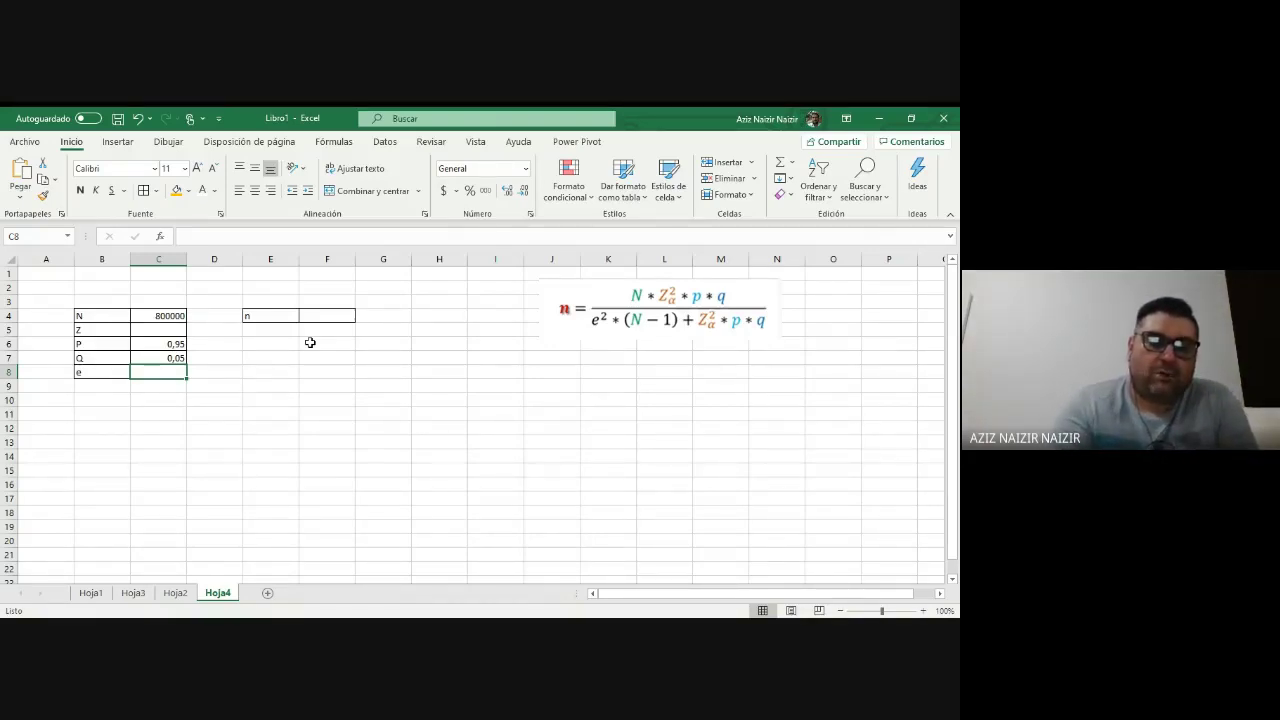
Enter 0,03 as the error e in cell C8.
type("0,")
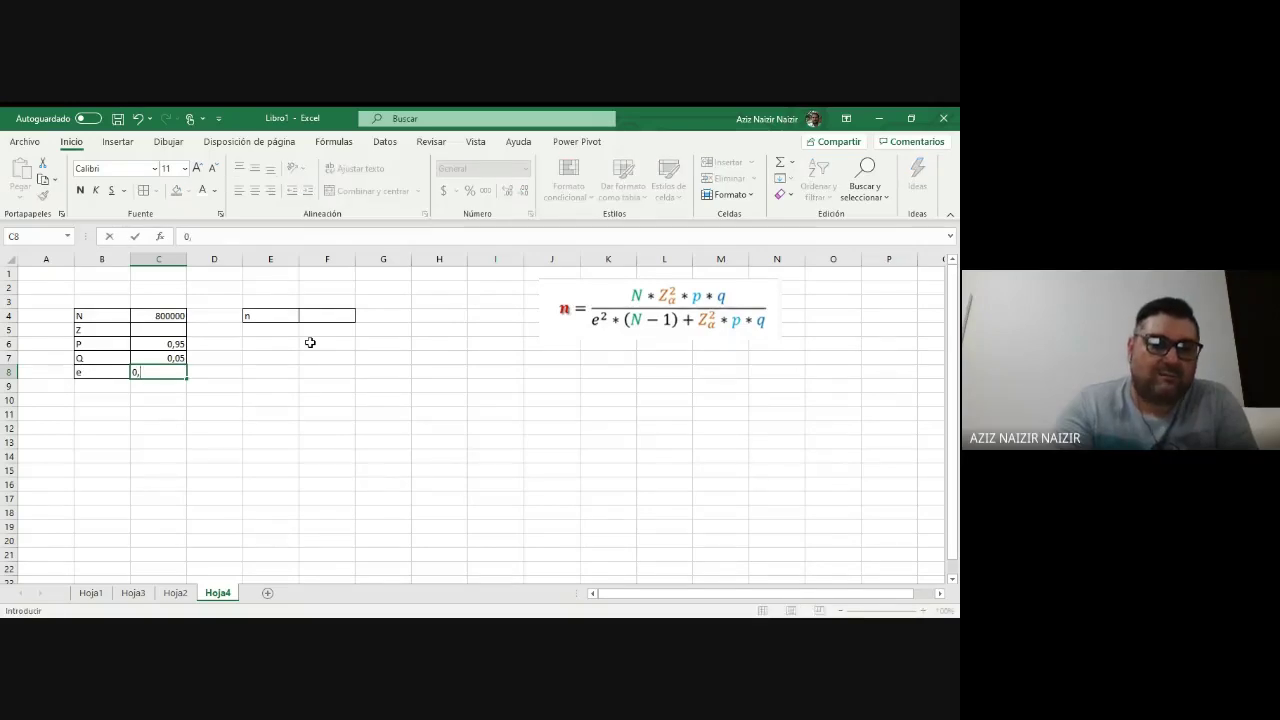
type("03")
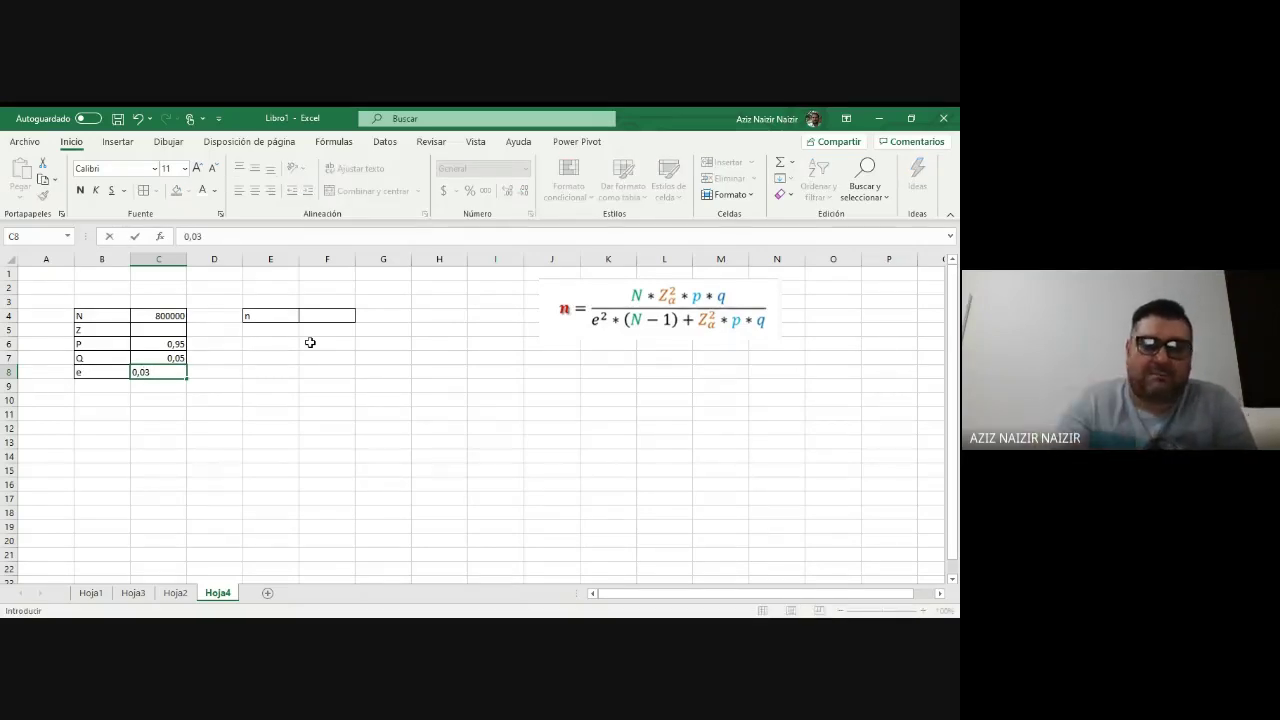
key("Return")
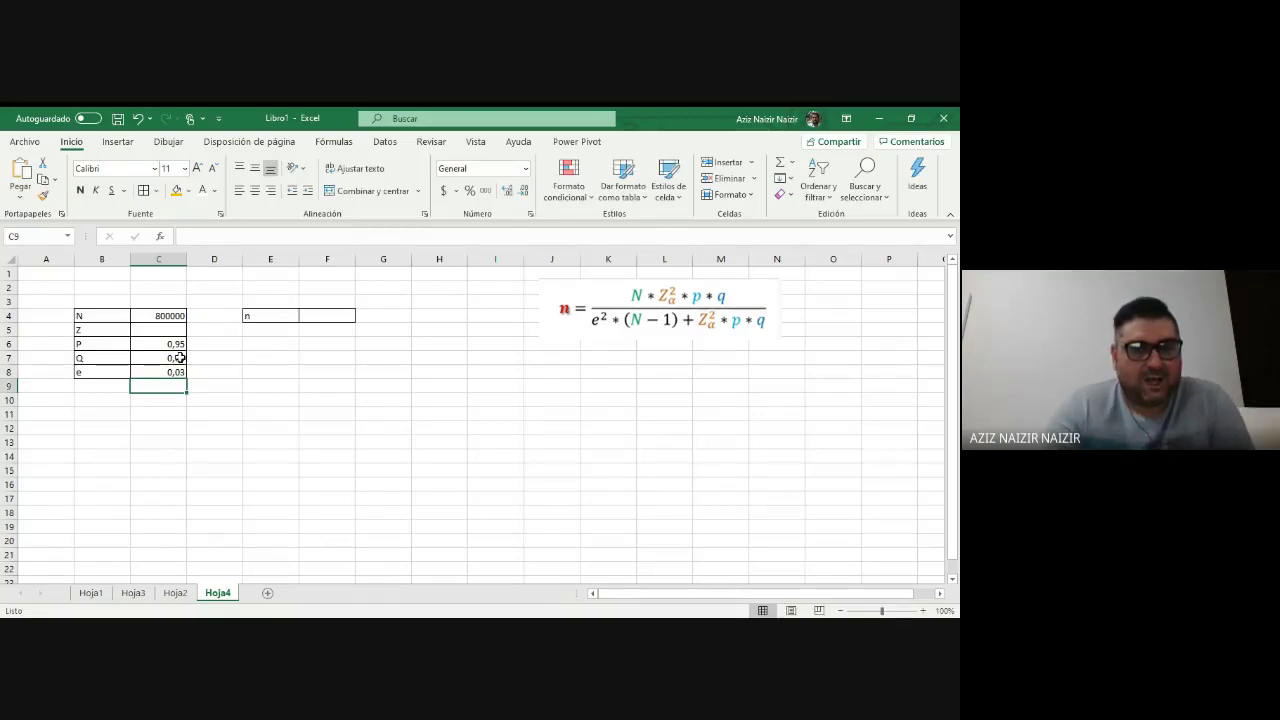
Switch to the Z-score calculator in the browser and calculate Z from a P value of 0.95.
left_click(158, 331)
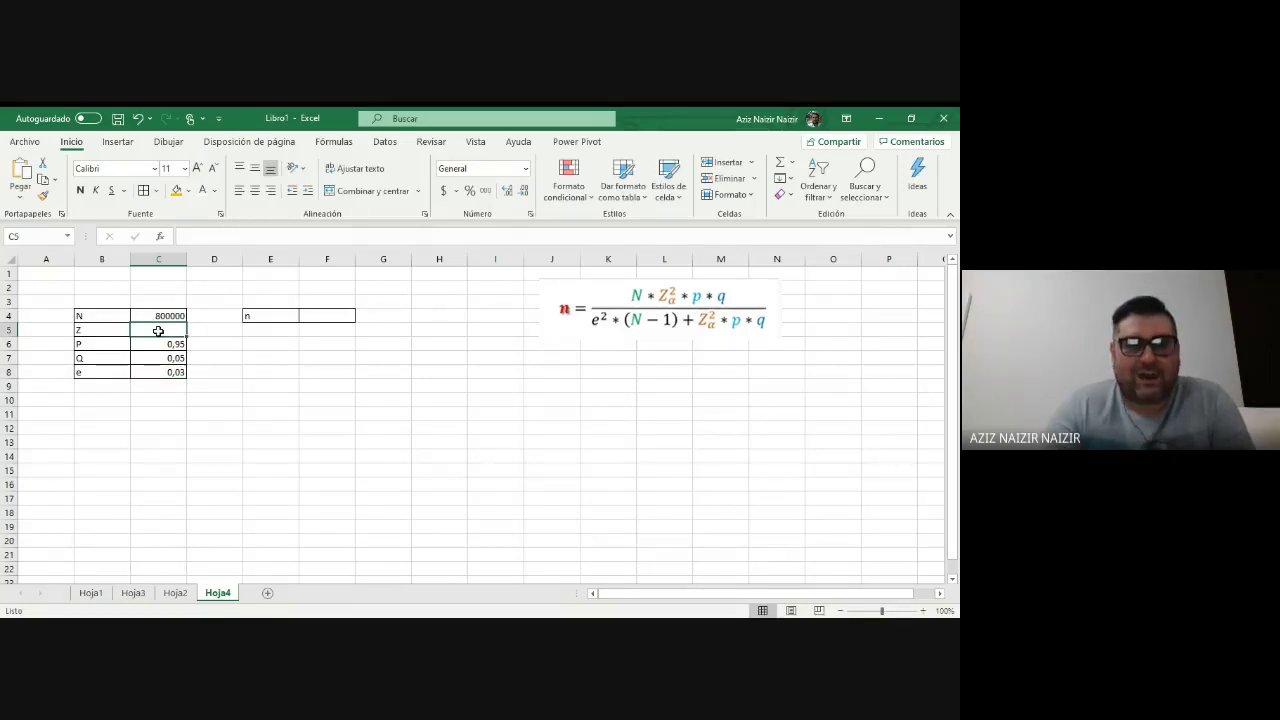
left_click(175, 343)
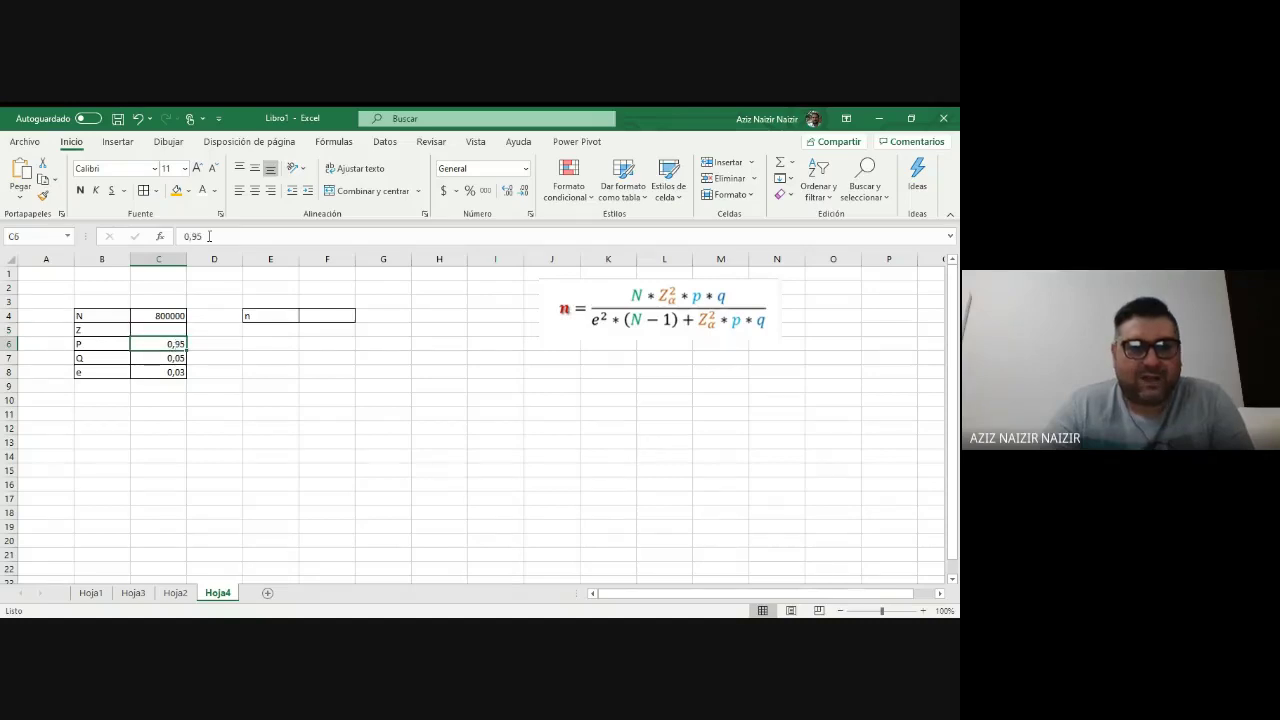
double_click(178, 233)
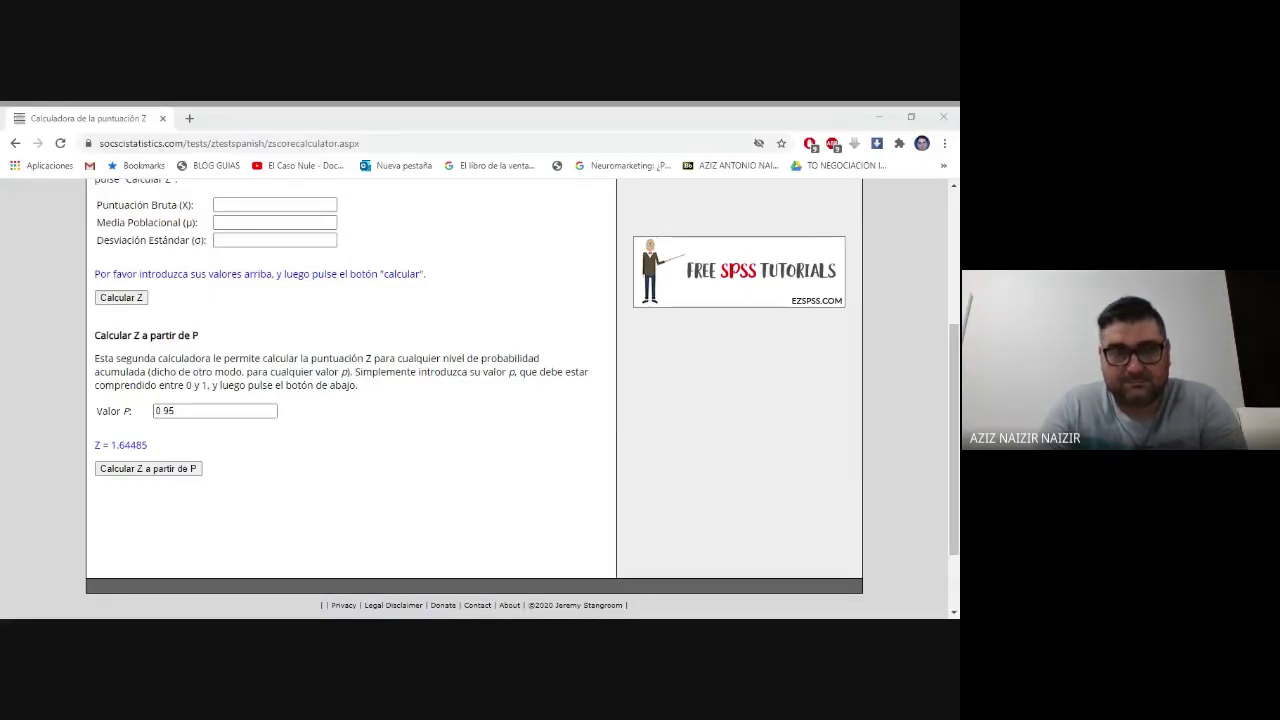
left_click(176, 411)
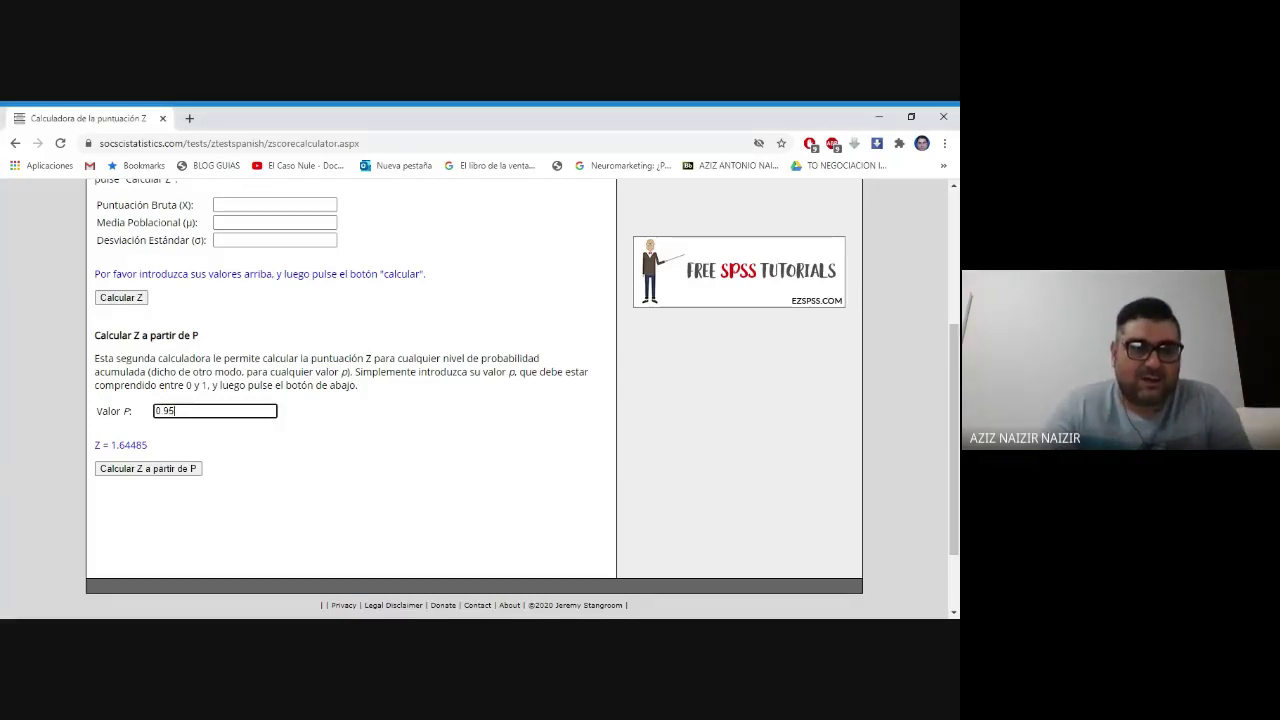
left_click(114, 472)
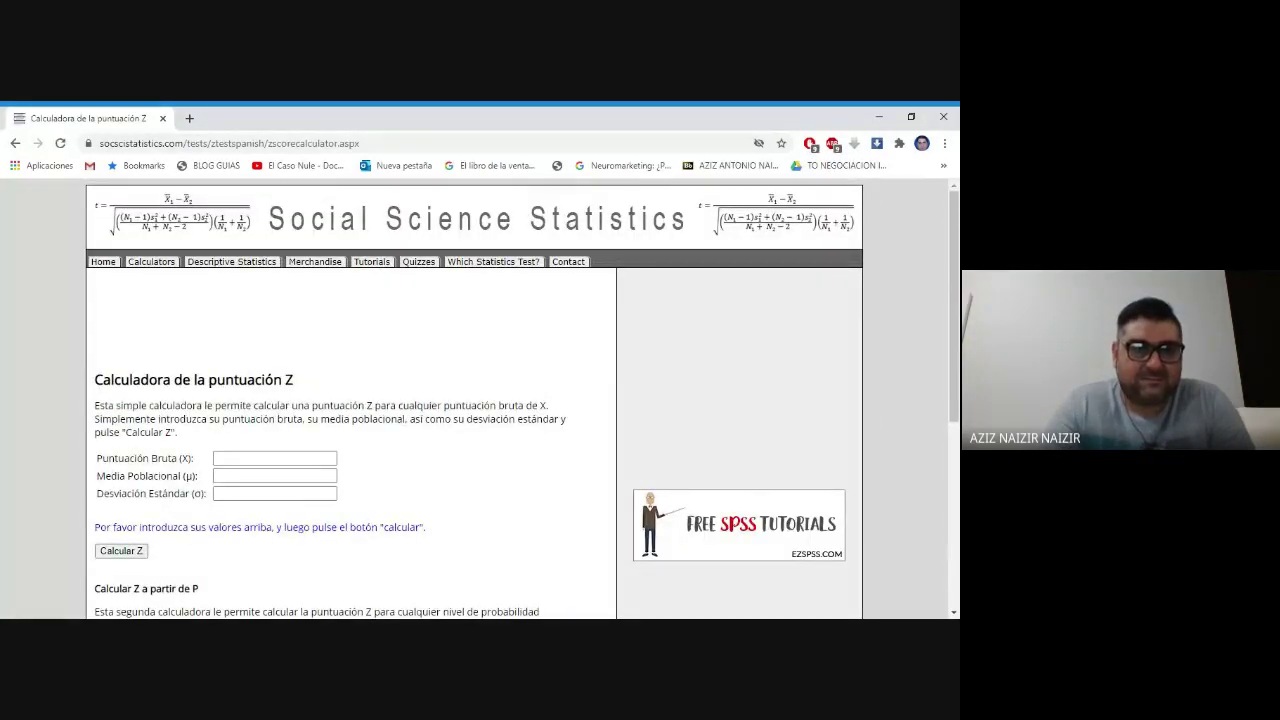
Copy the Z value calculated from P on the Z-score calculator page.
scroll(522, 399, "down", 1)
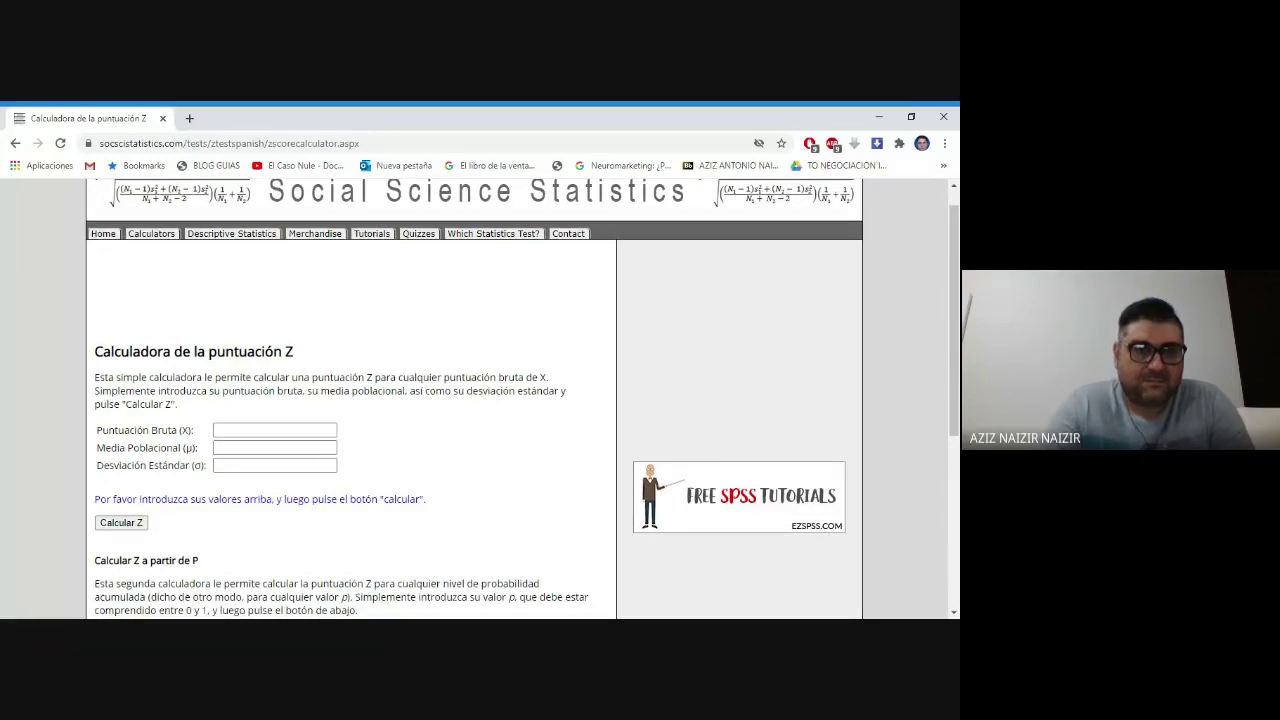
scroll(522, 399, "down", 2)
scroll(522, 399, "up", 2)
scroll(522, 399, "down", 1)
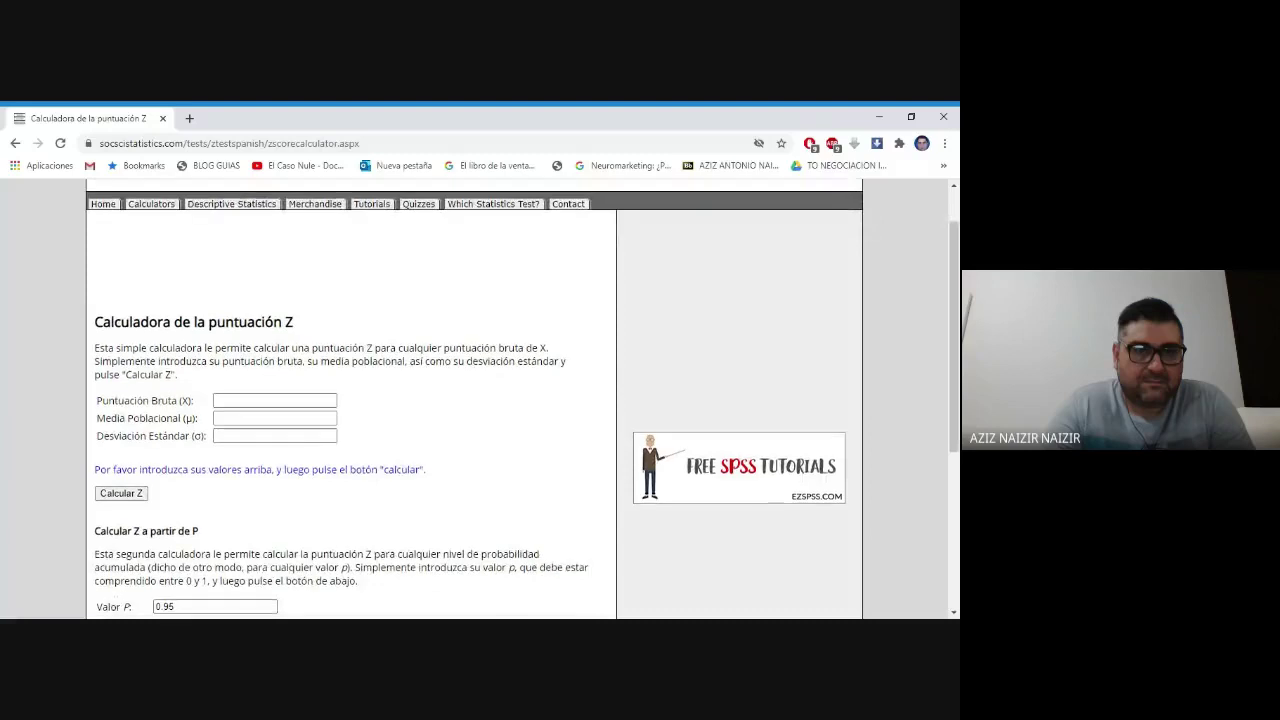
scroll(522, 399, "down", 2)
scroll(522, 399, "down", 1)
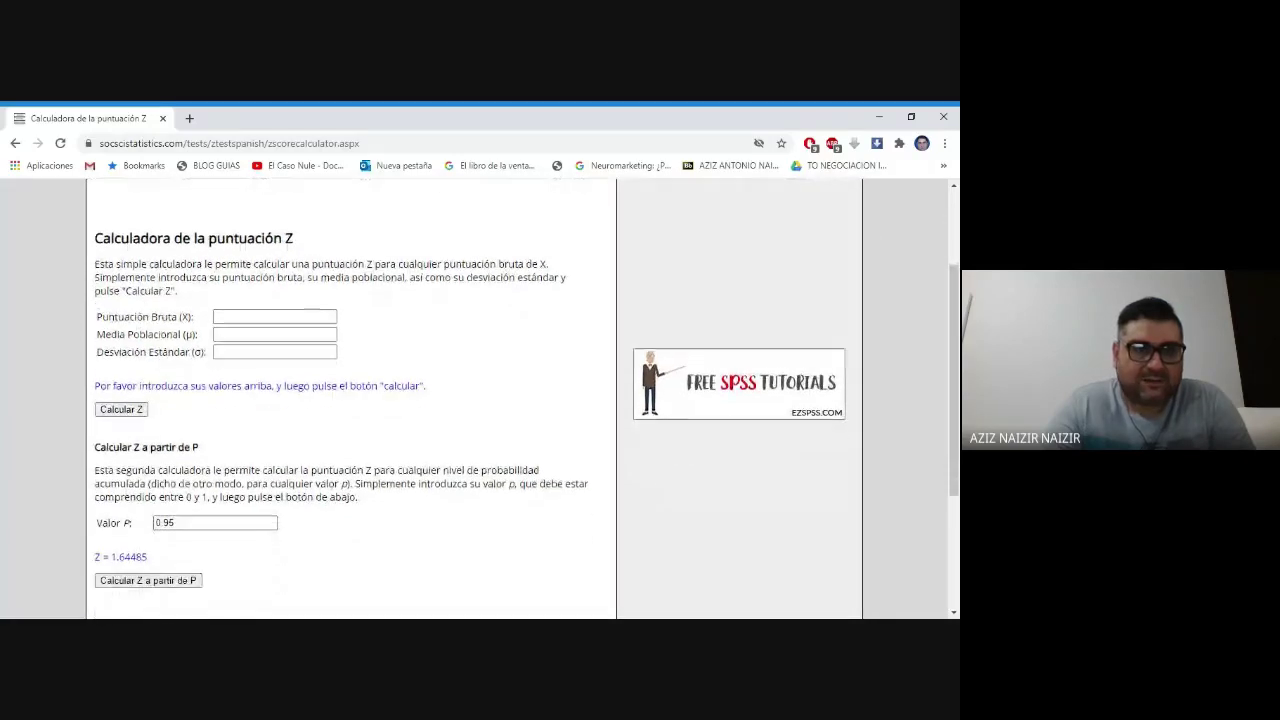
scroll(522, 399, "down", 5)
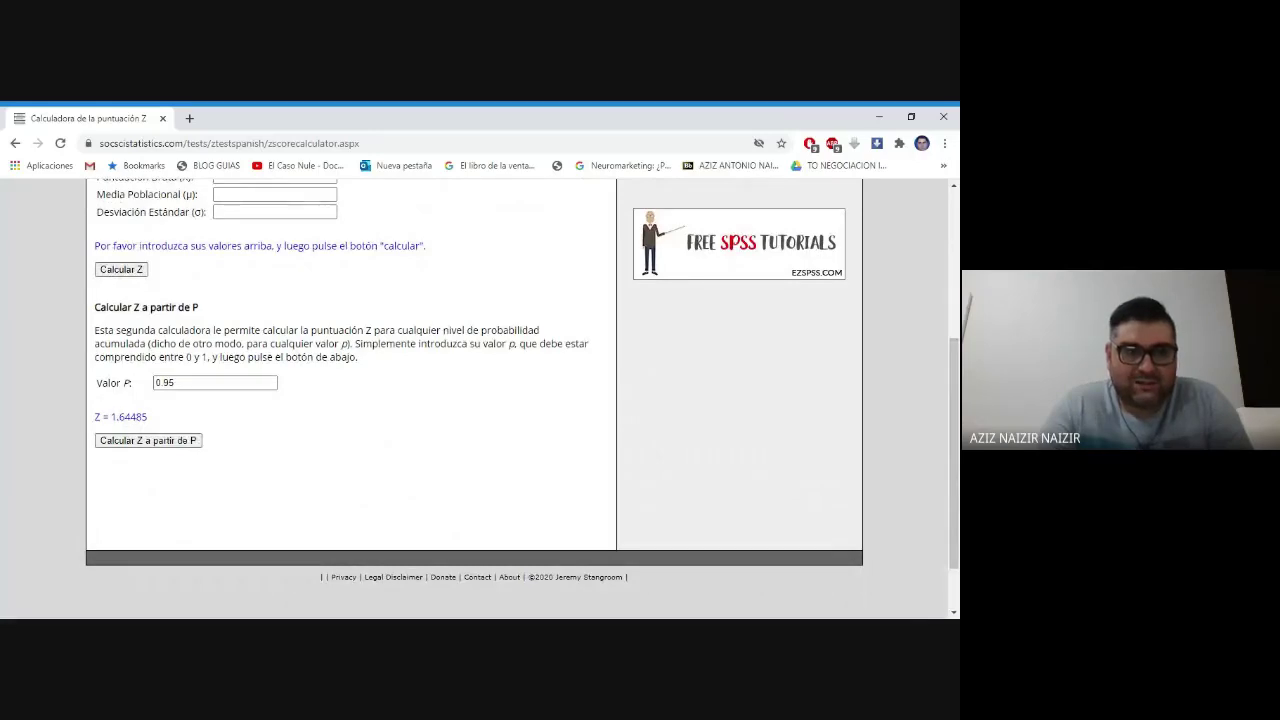
left_click_drag(108, 417, 157, 422)
key("ctrl+c")
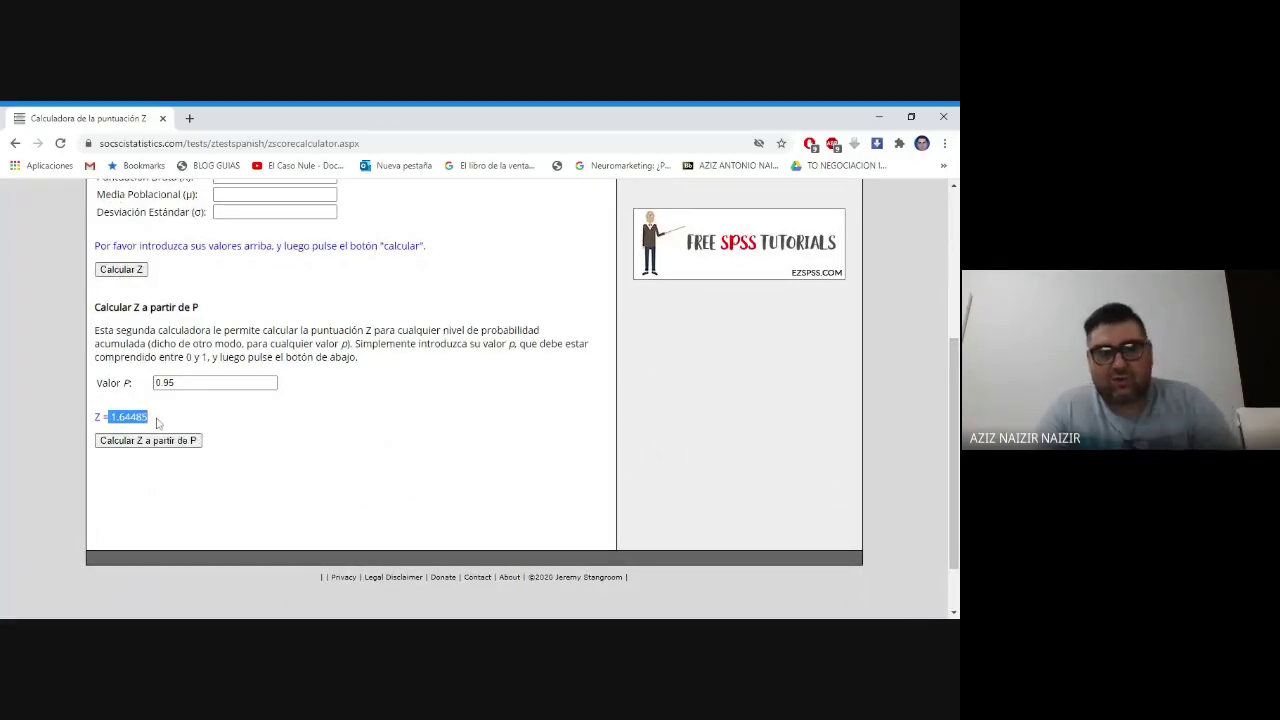
Switch back to Excel and paste the copied Z value 1.64485 into cell C5.
key("alt+Tab")
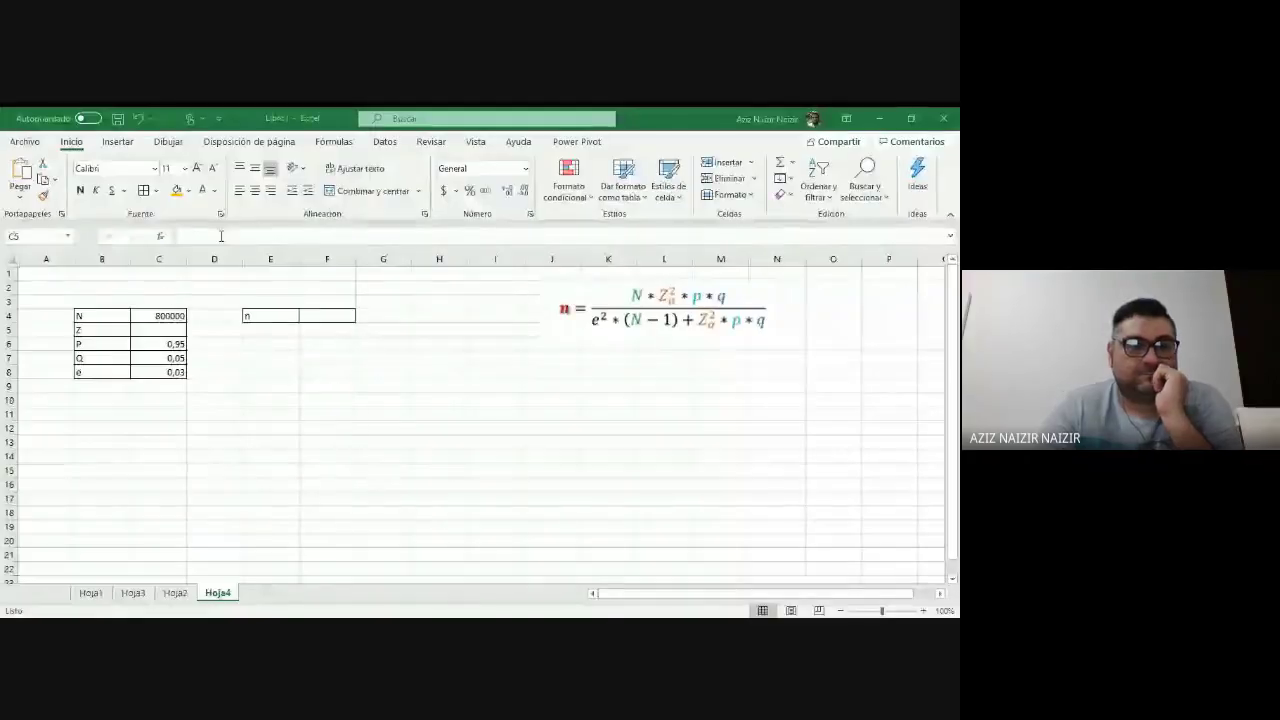
left_click(220, 236)
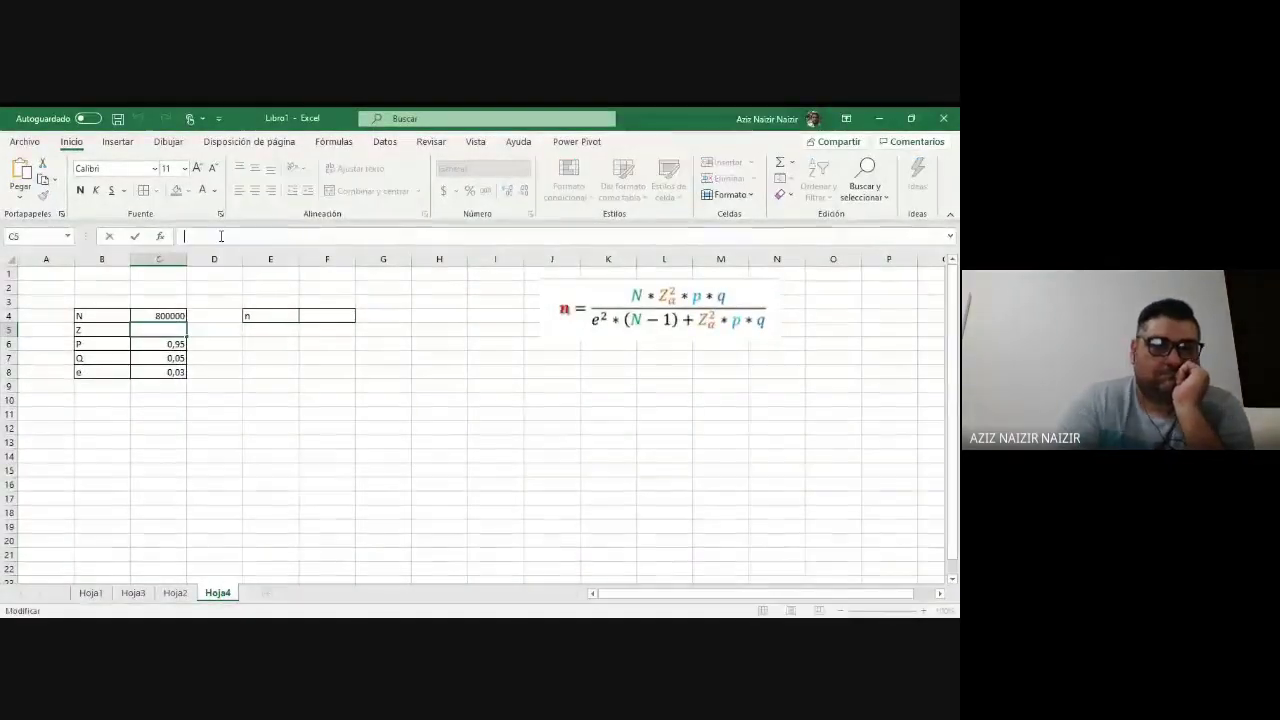
key("ctrl+v")
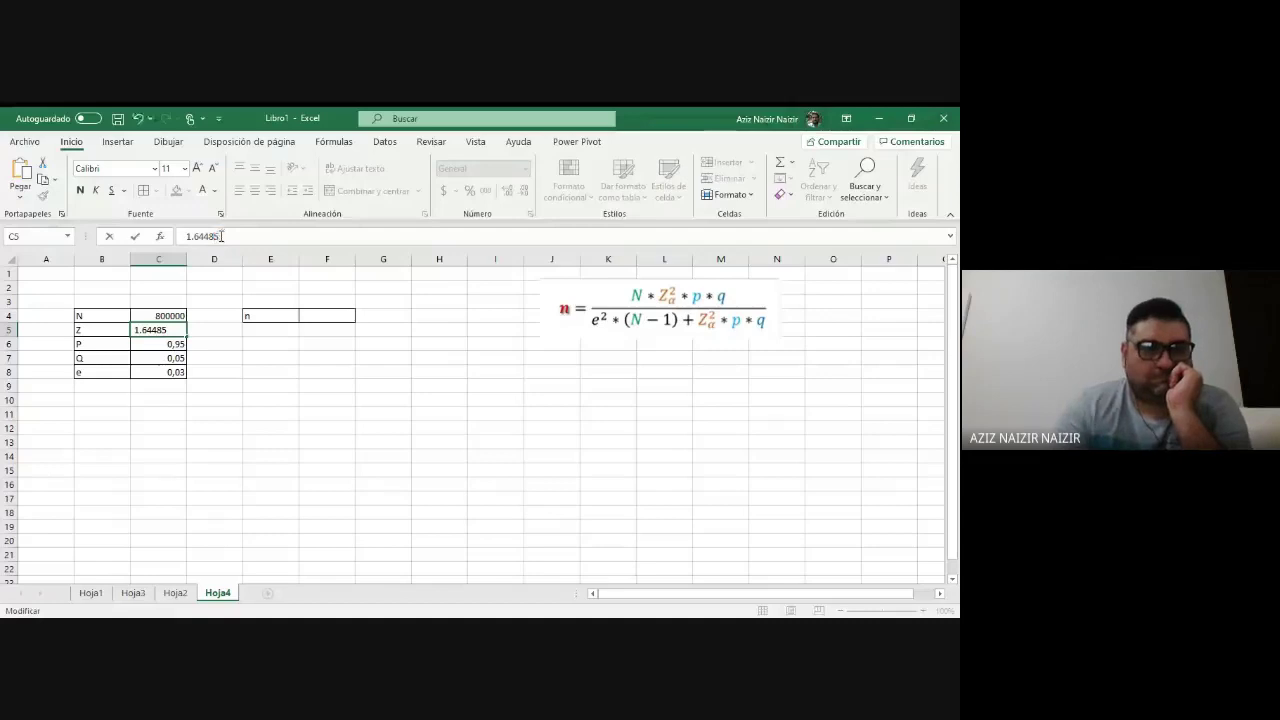
key("Return")
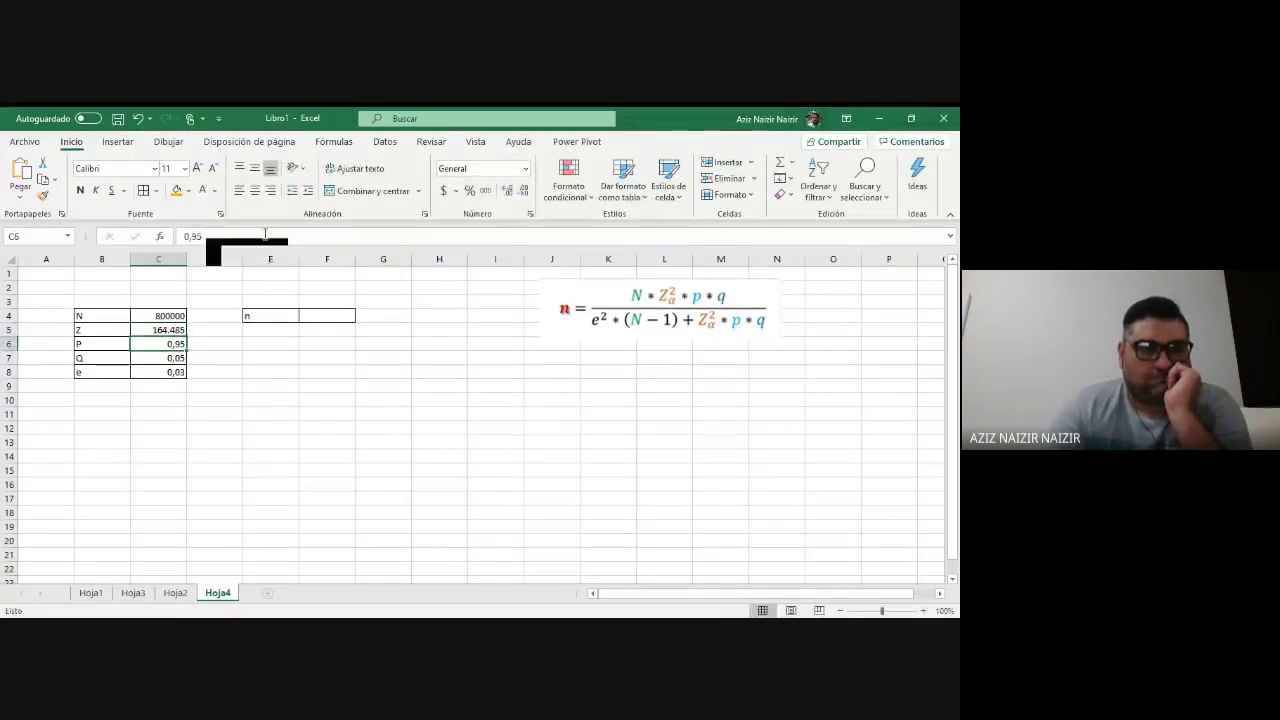
Correct the Z value in cell C5 to 1,64485 with a decimal comma and reselect the cell.
left_click(170, 330)
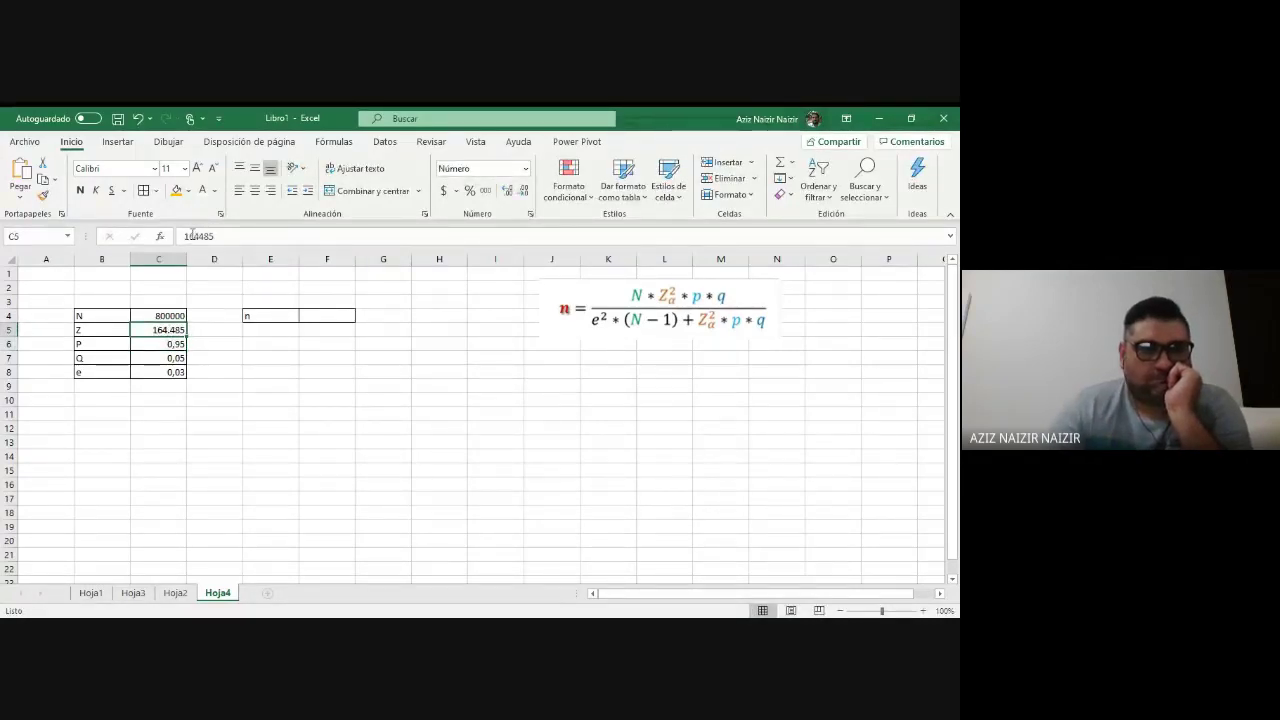
left_click(190, 236)
double_click(190, 236)
type("2")
key("Return")
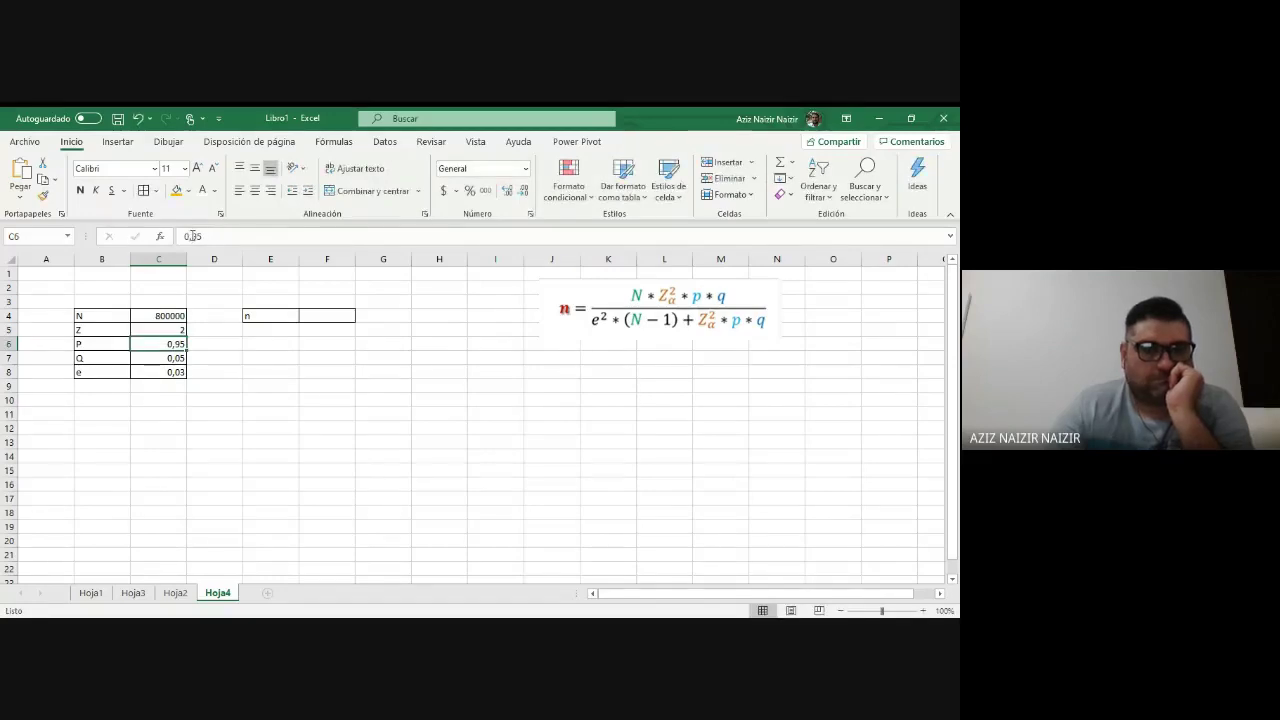
left_click(169, 330)
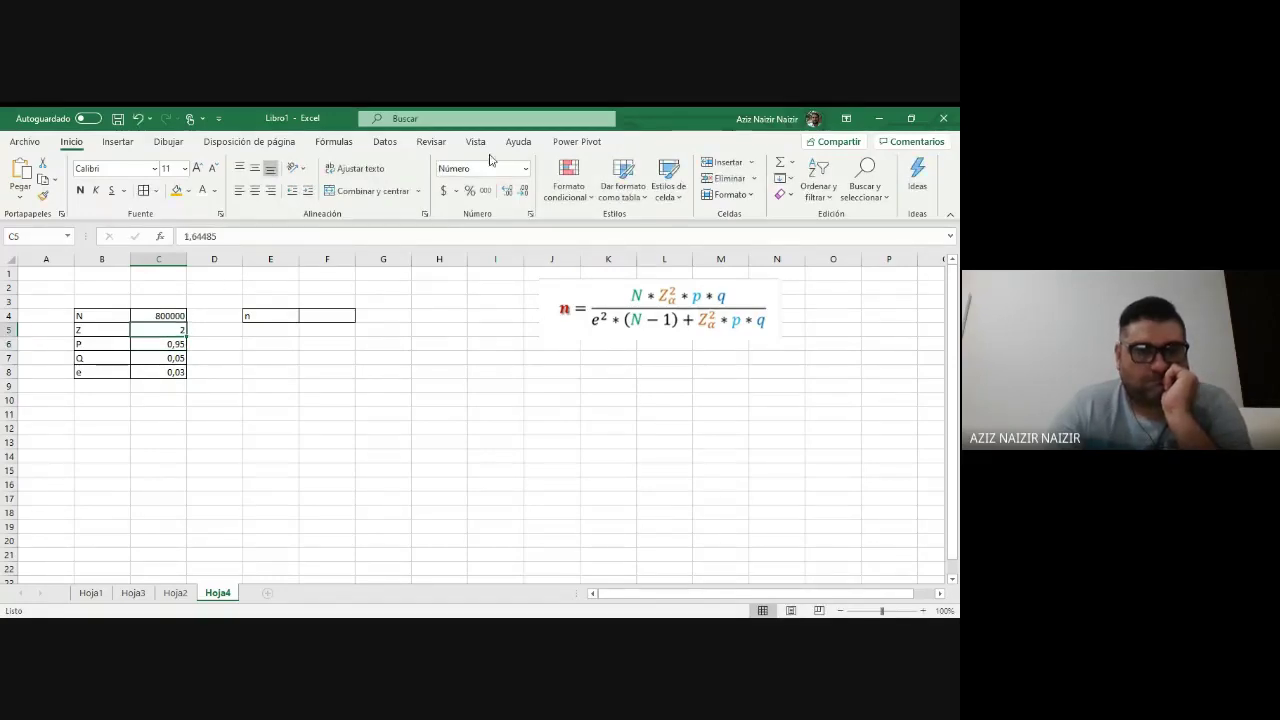
Increase the decimal places displayed in cell C5 to five so the Z value reads 1,64485.
left_click(507, 191)
left_click(507, 199)
left_click(507, 199)
left_click(507, 199)
left_click(507, 199)
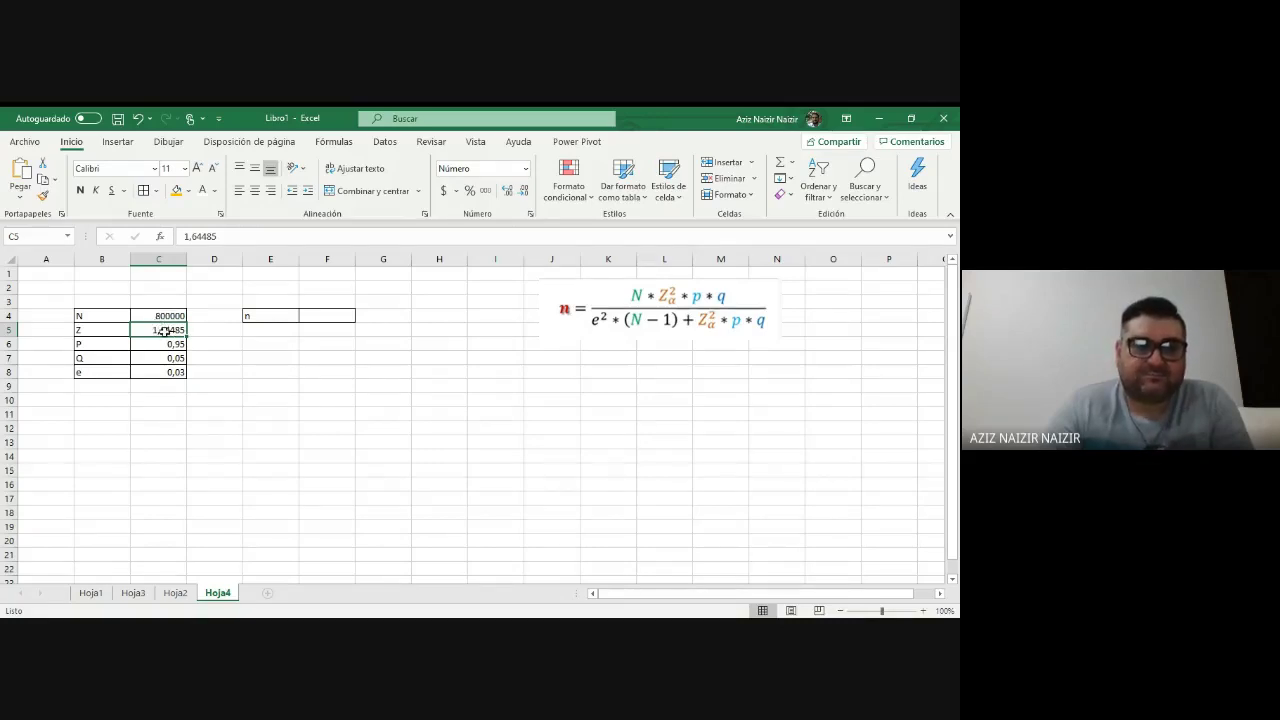
Begin the numerator formula in cell E7 by multiplying N by Z as +(C4*C5, keeping the formula open for editing.
left_click(271, 357)
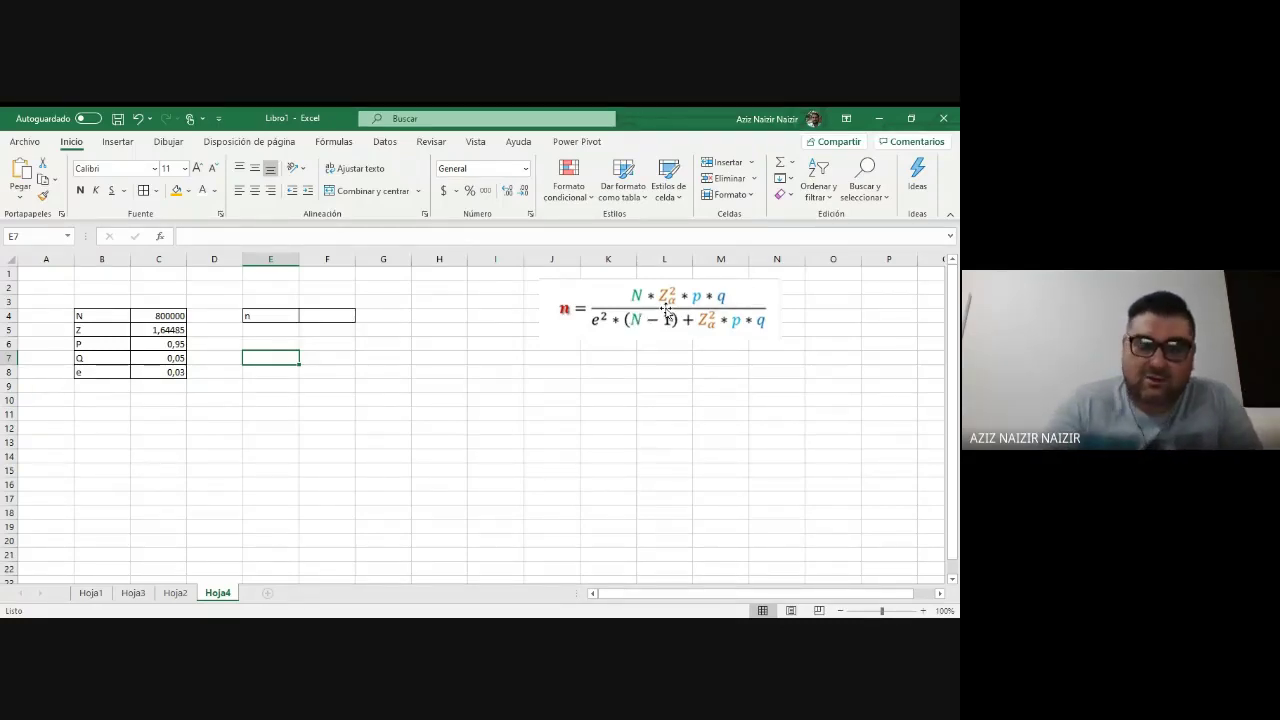
type("+")
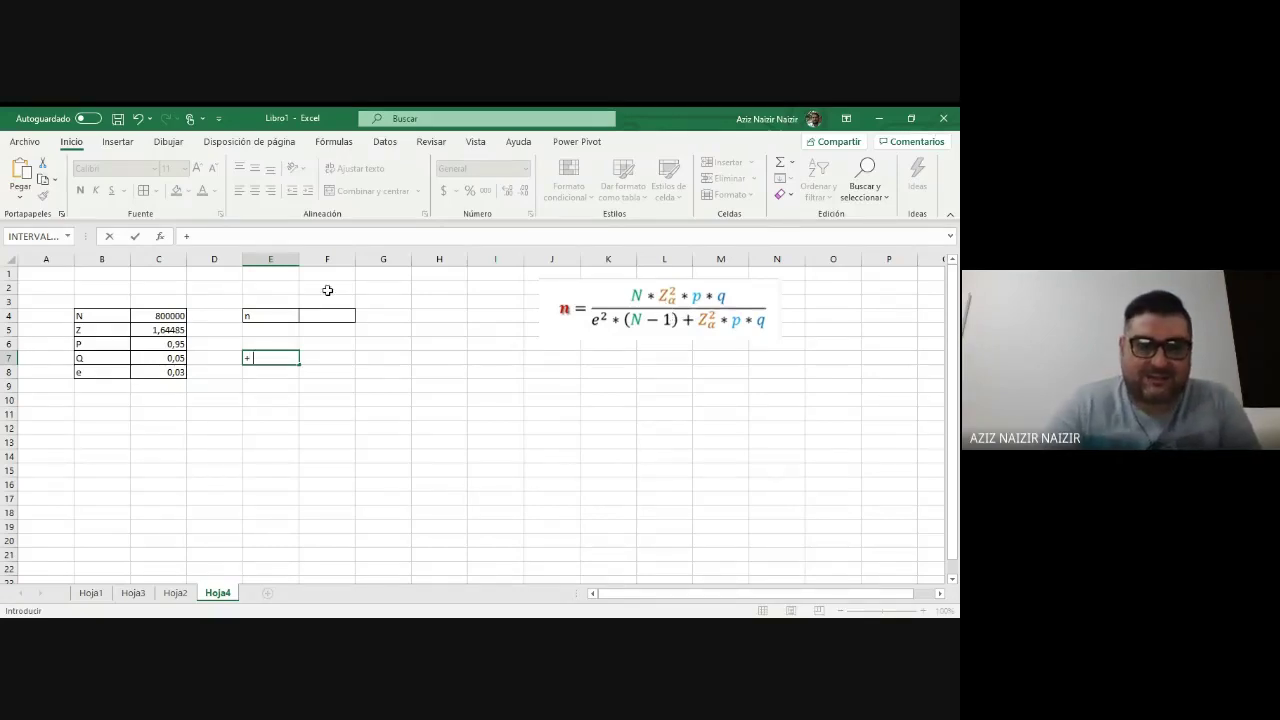
type("(")
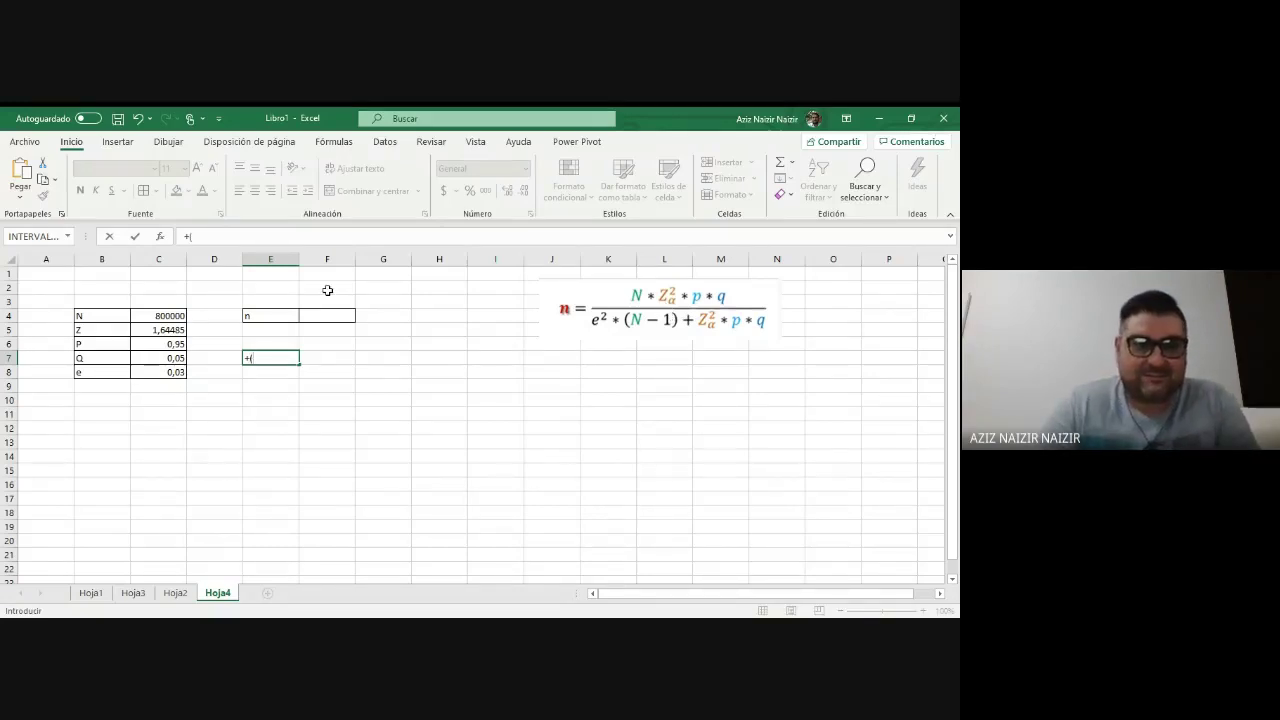
left_click(165, 312)
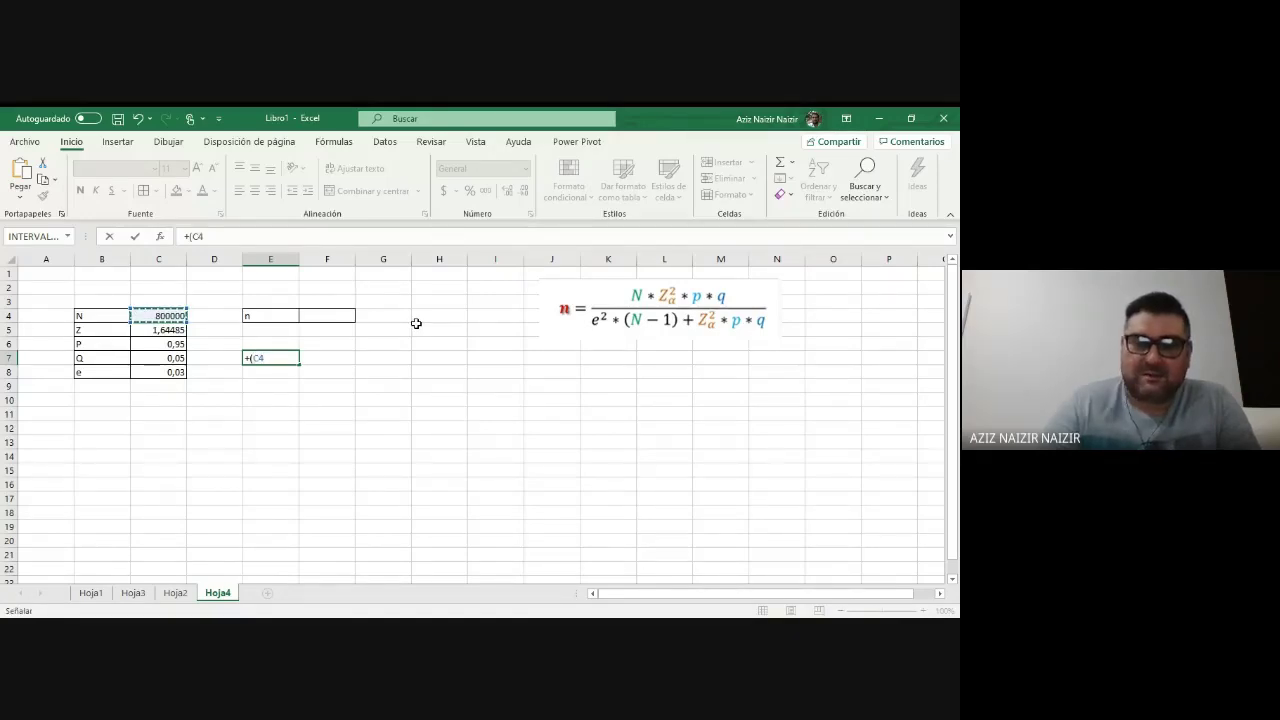
type("*")
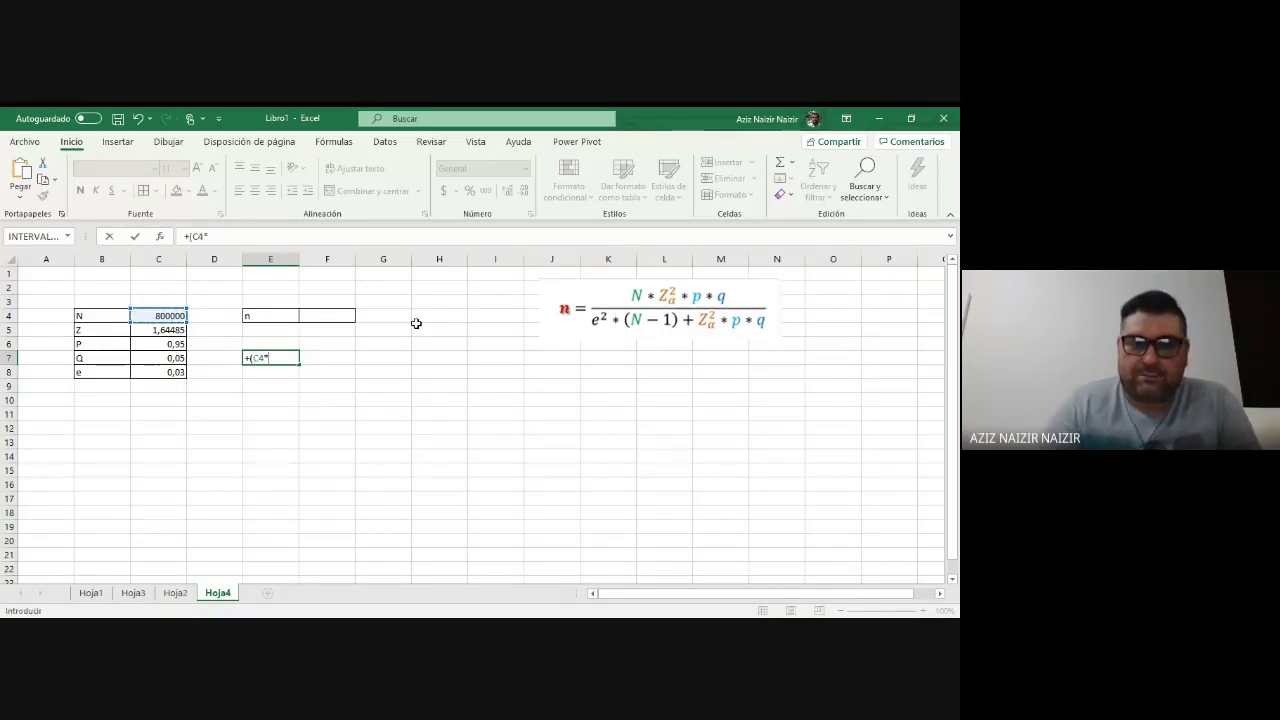
left_click(178, 328)
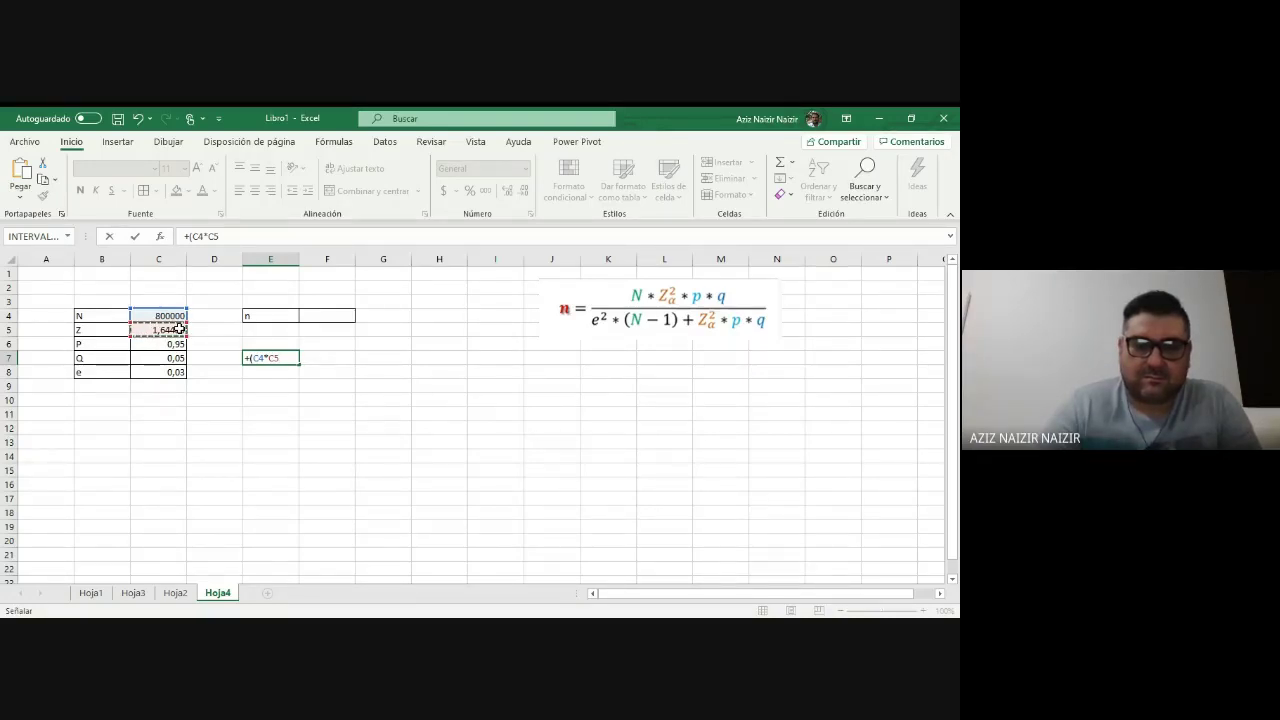
key("Return")
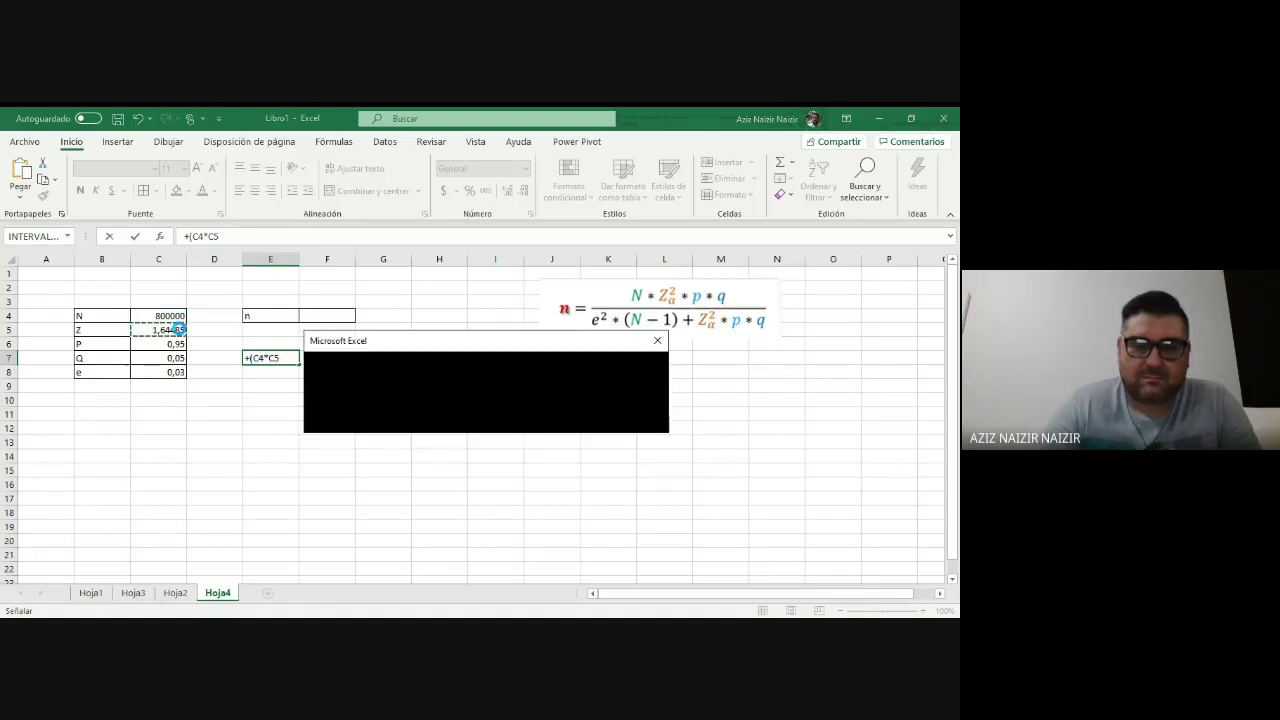
left_click(524, 423)
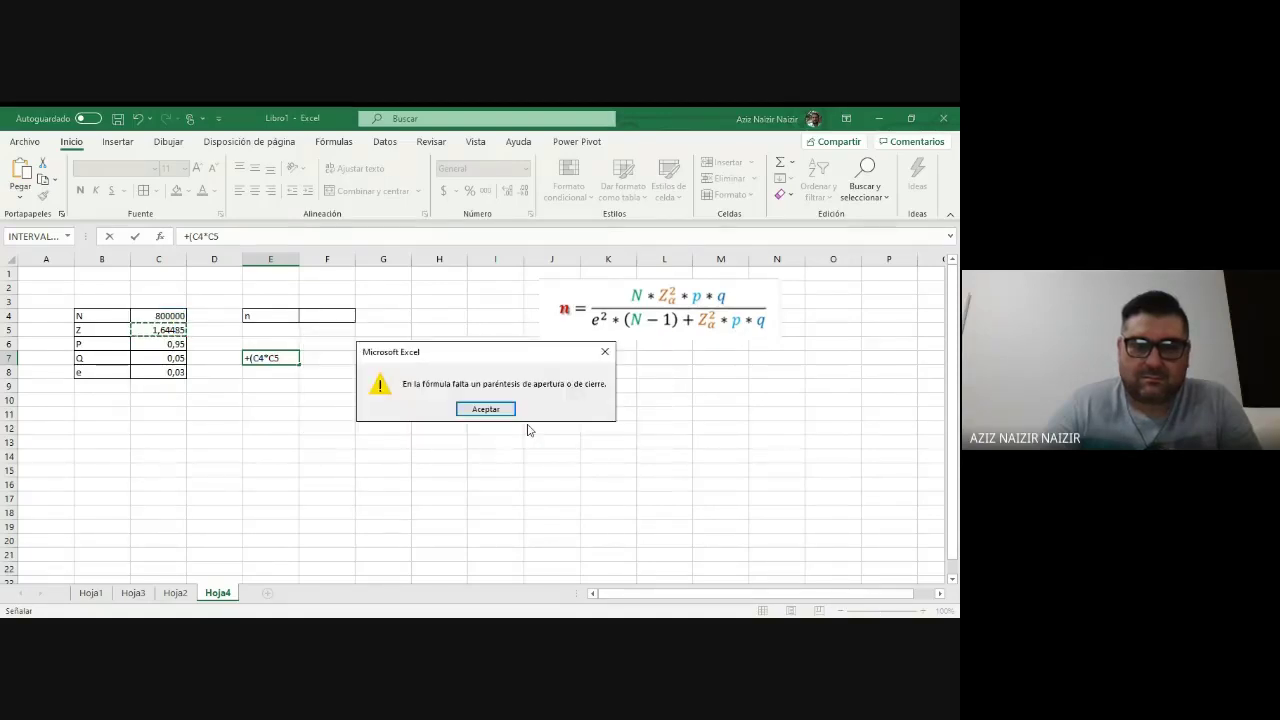
left_click(505, 412)
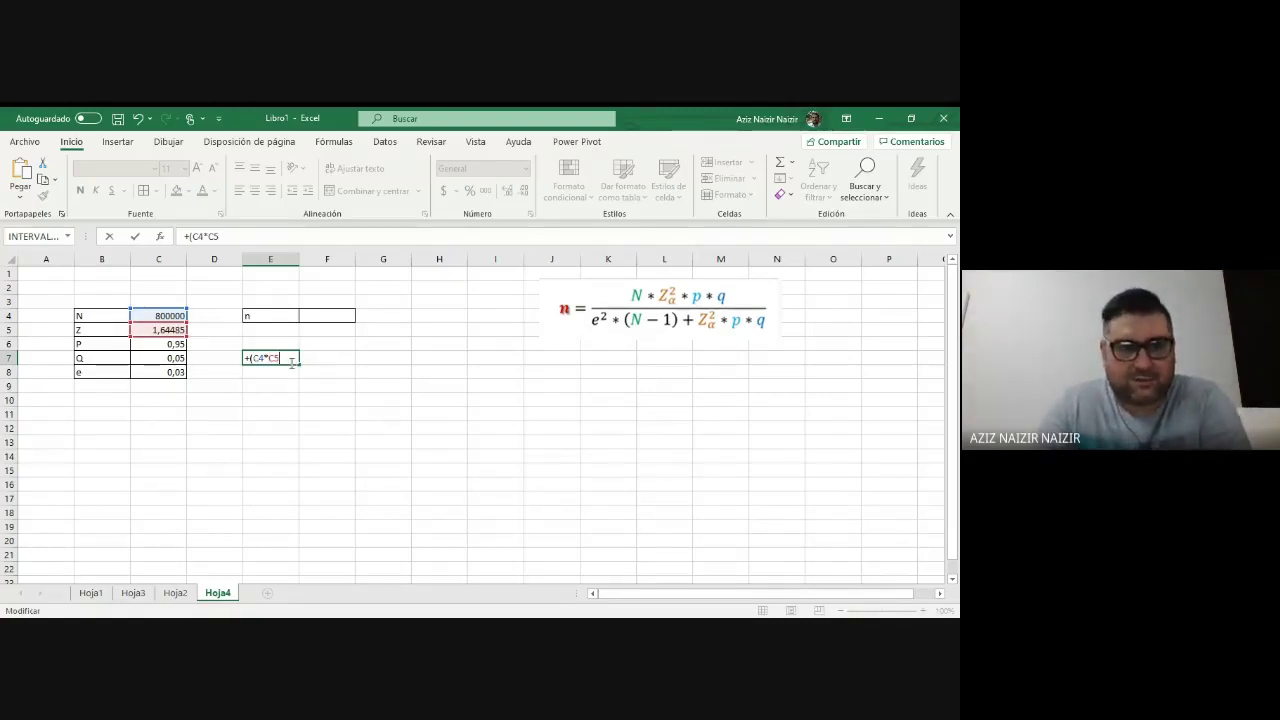
type("^")
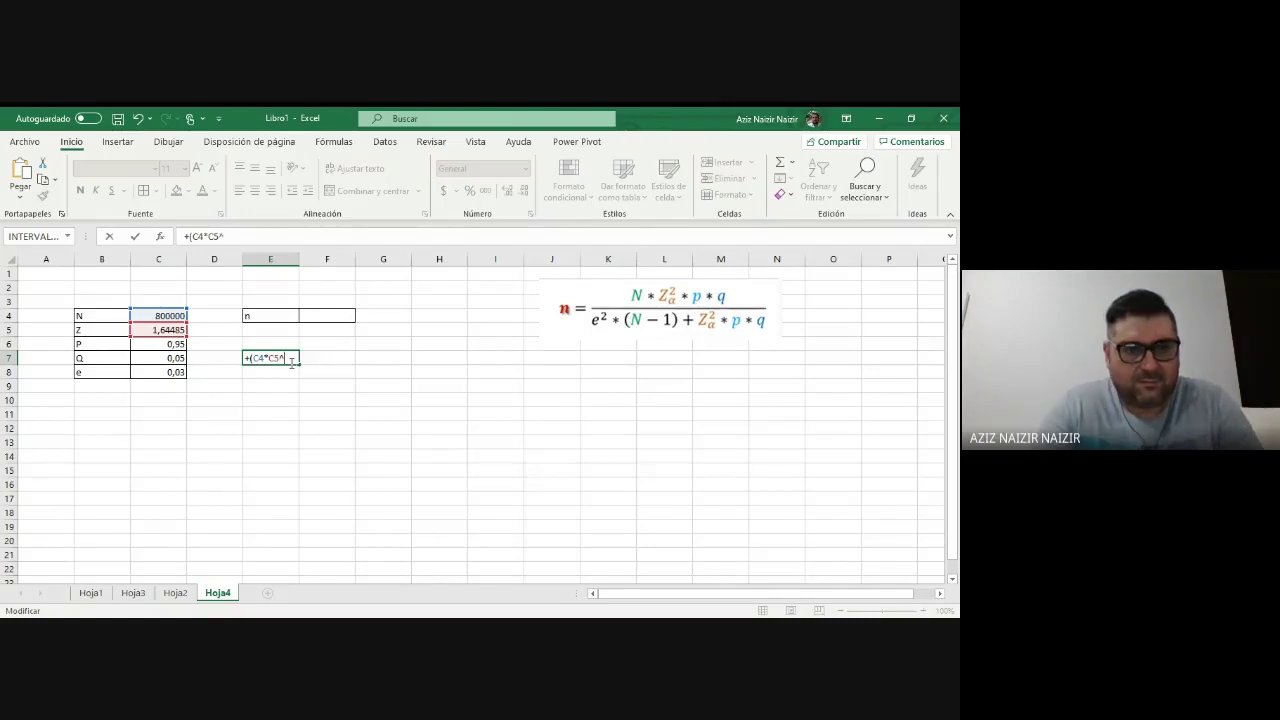
type("2")
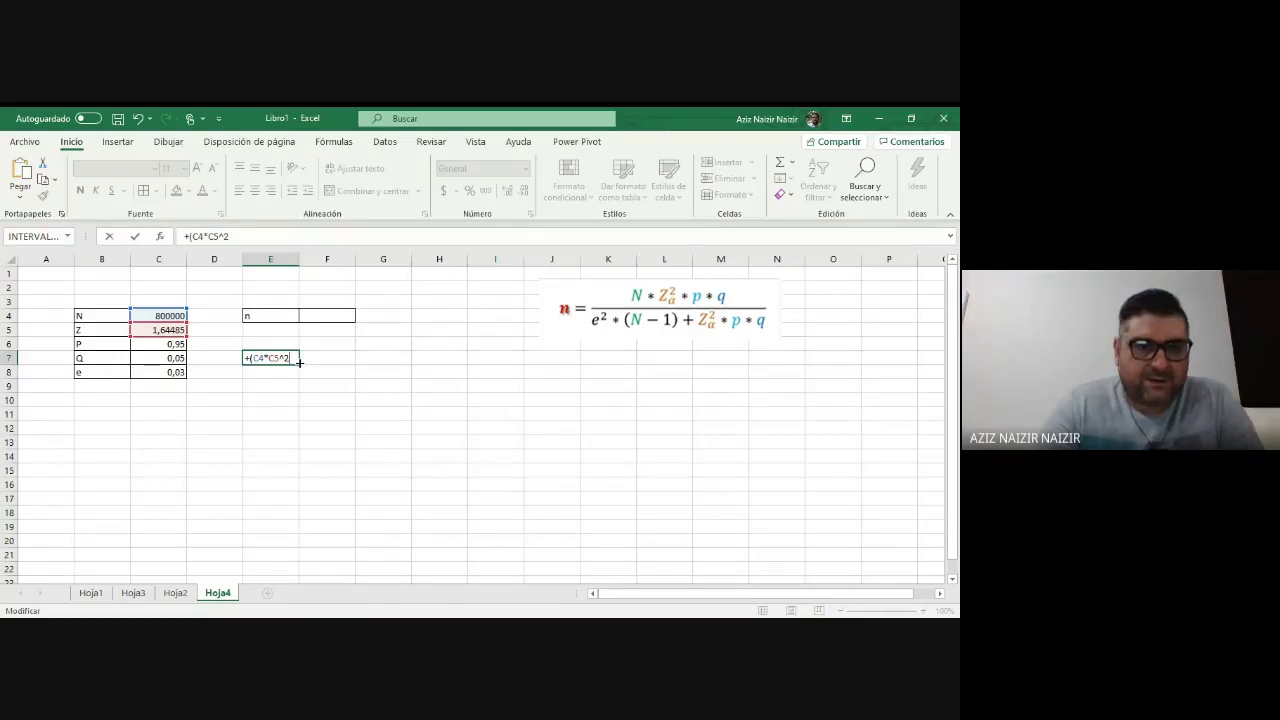
key("BackSpace")
key("BackSpace")
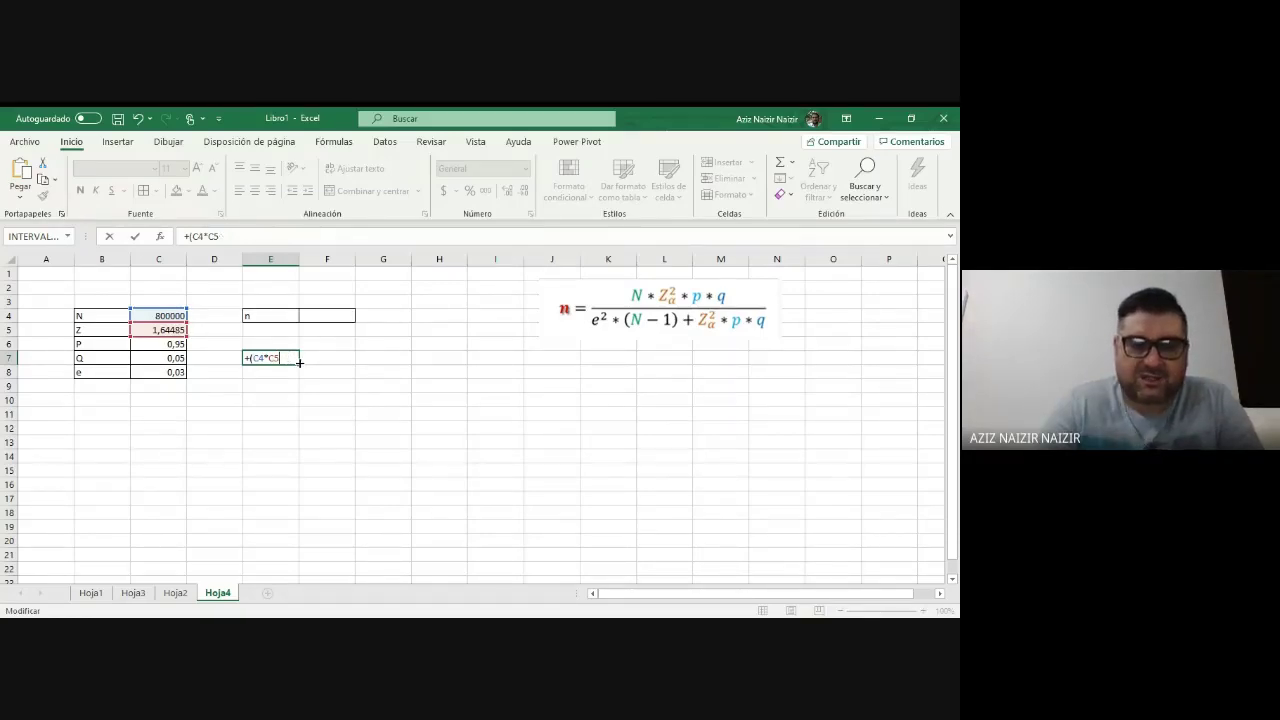
Complete the numerator formula in E7 by multiplying by Z again, P and Q, giving +(C4*C5*C5*C6*C7), and enter it.
type("*")
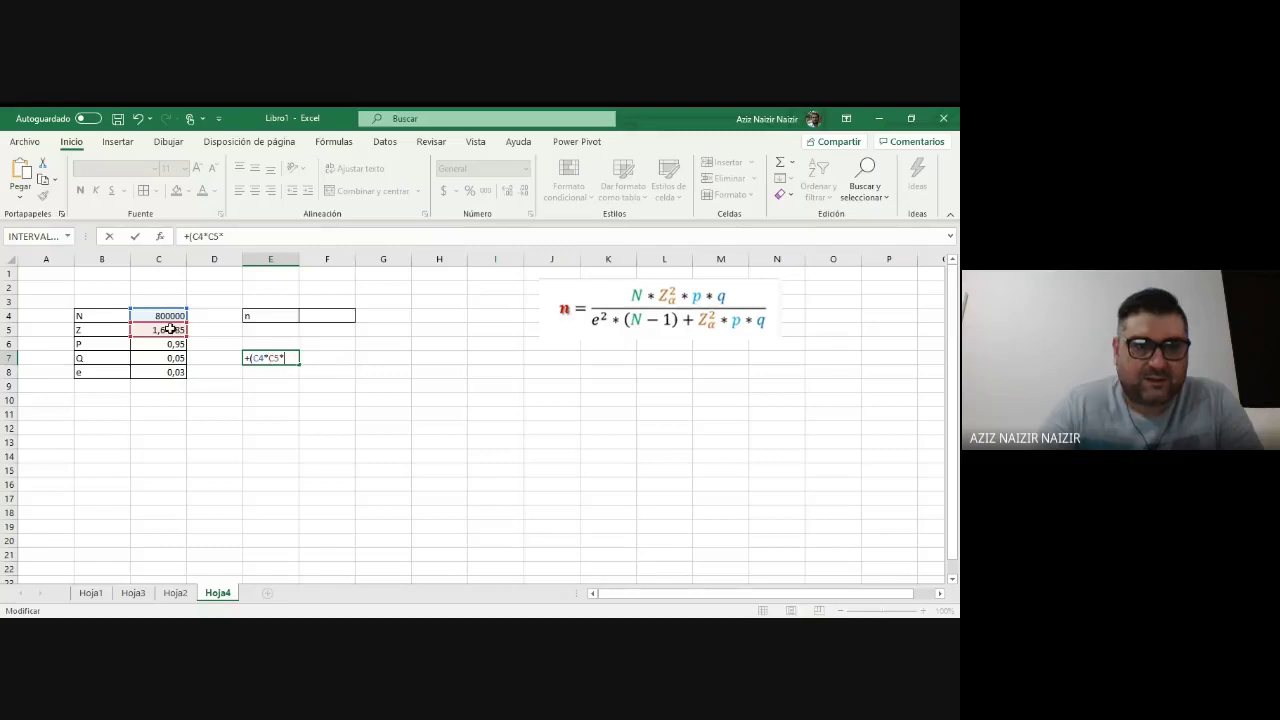
left_click(170, 328)
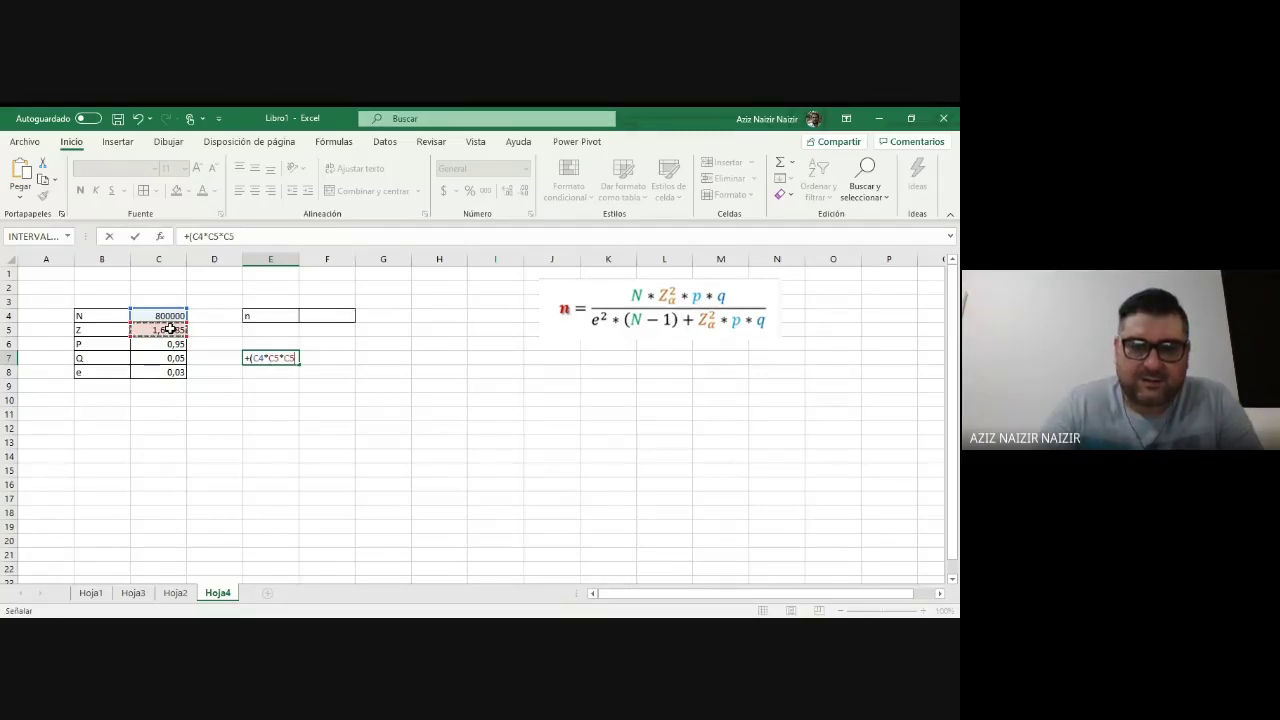
type("*")
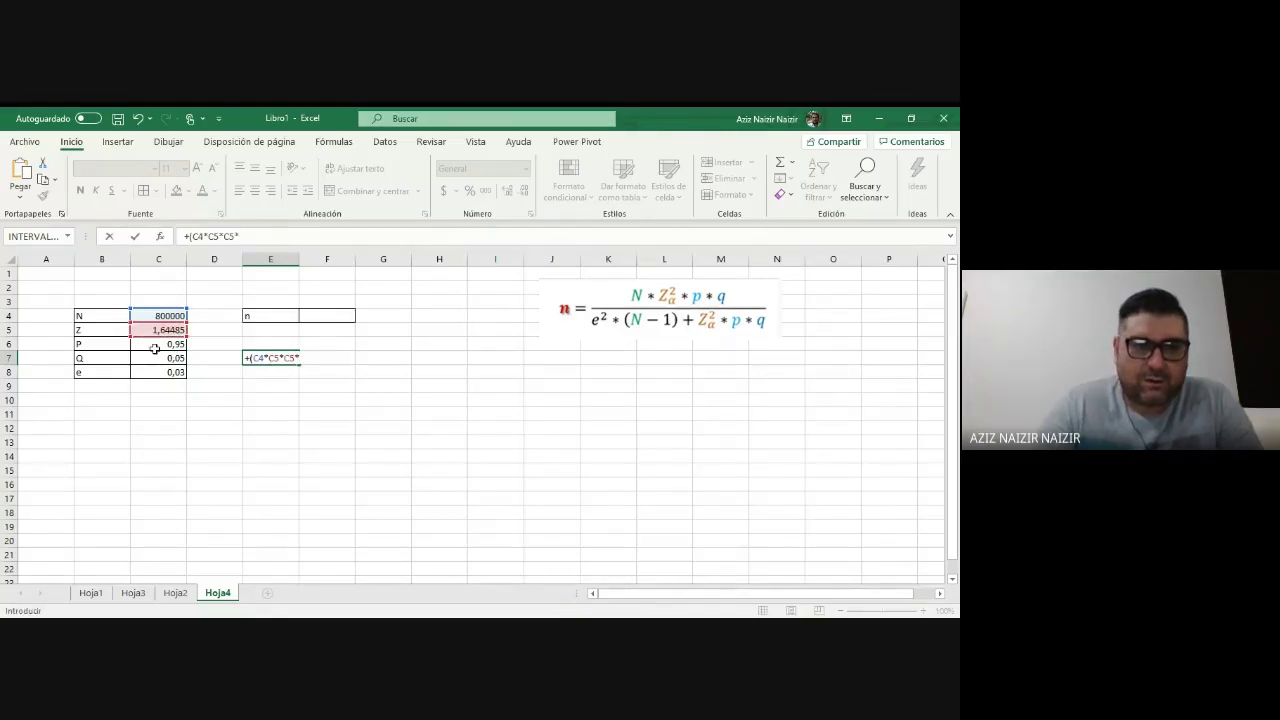
left_click(155, 345)
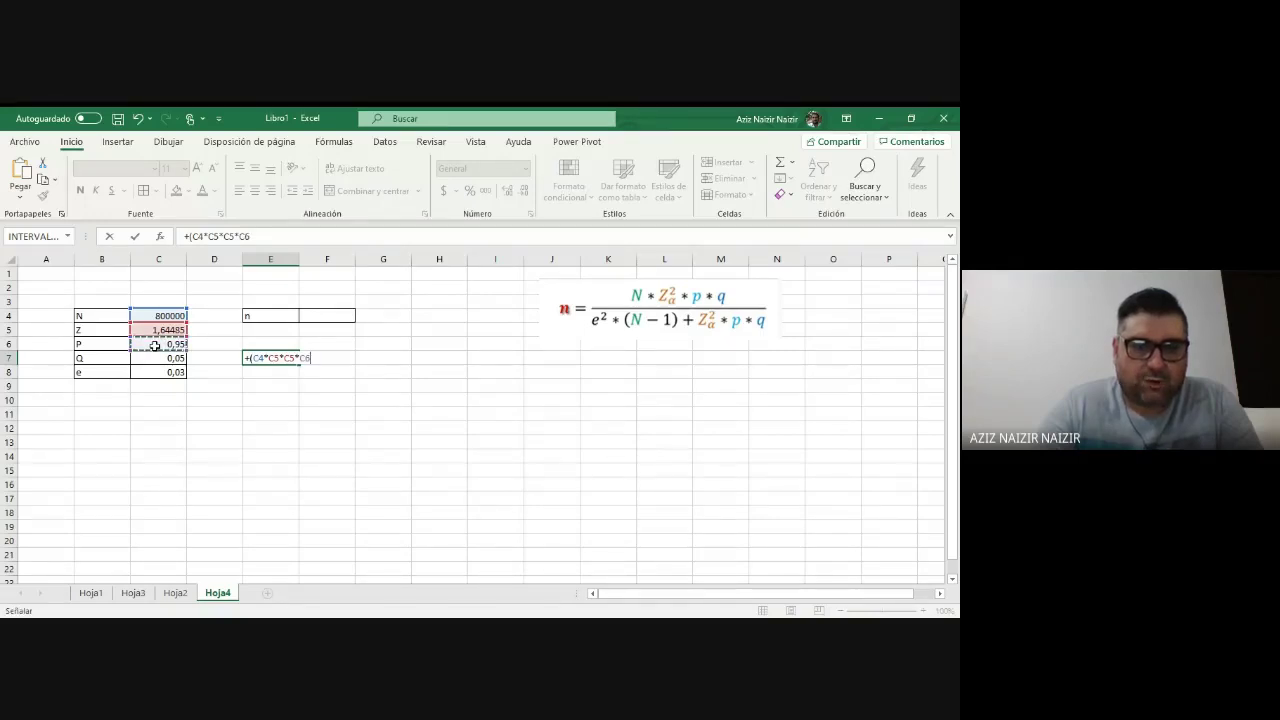
type("*")
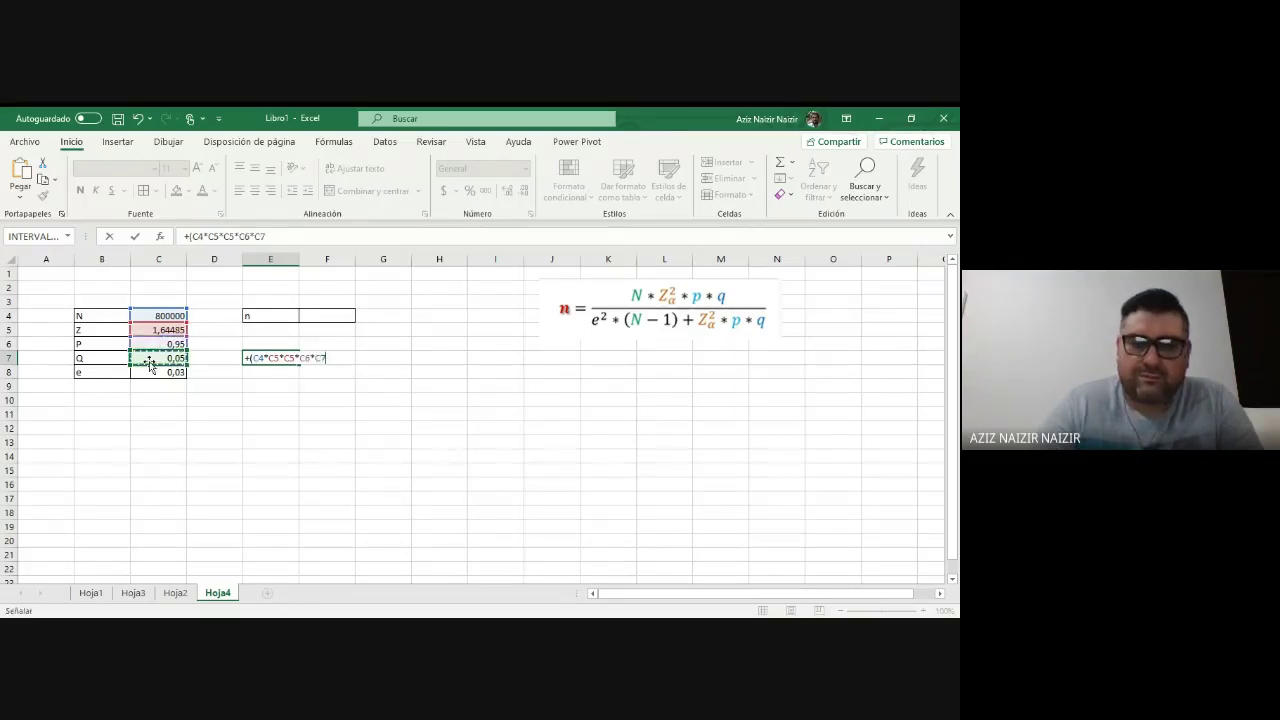
left_click(150, 359)
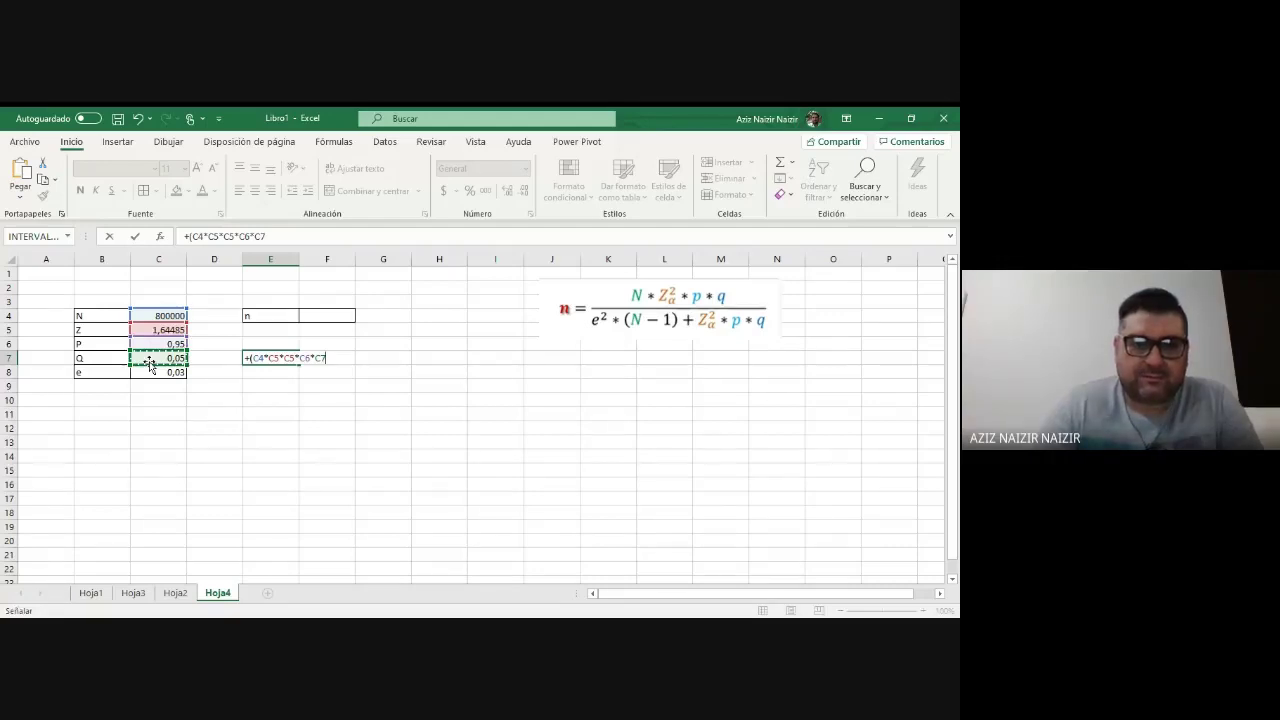
key("Return")
key("Return")
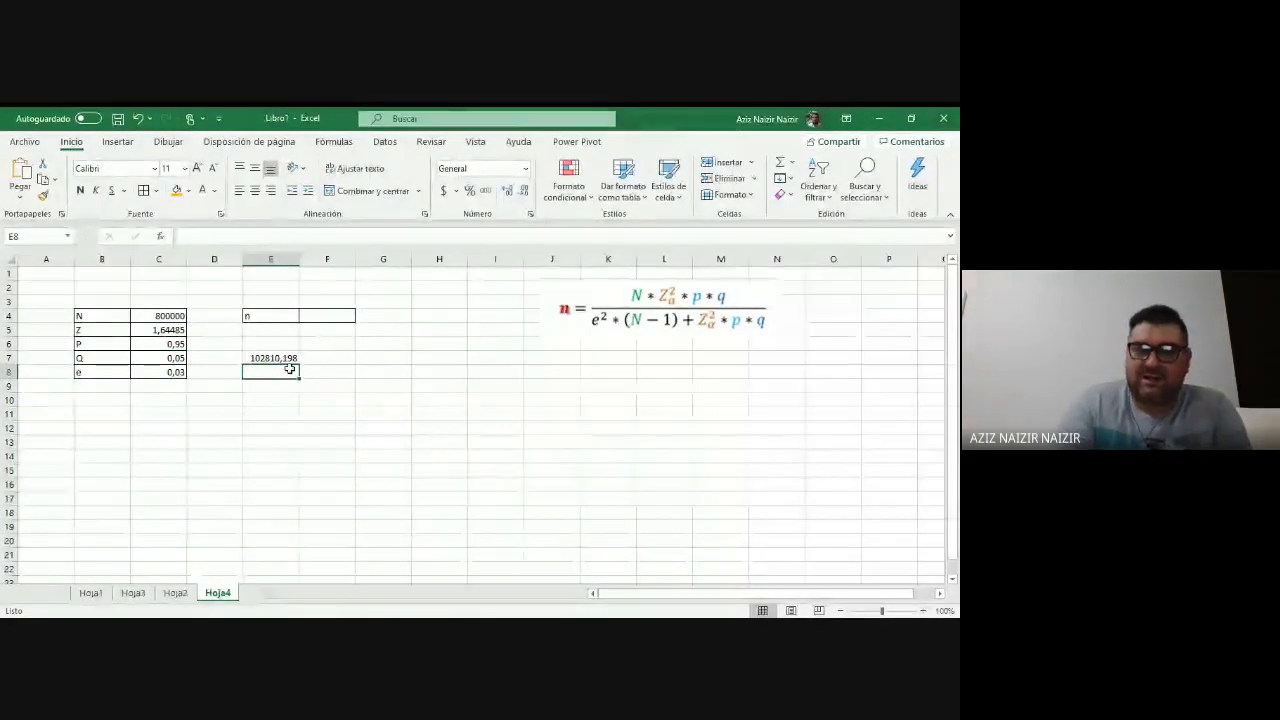
Build the first term of the denominator in cell E11 as e squared times N minus 1: +(C8*C8*(C4-1)).
left_click(272, 418)
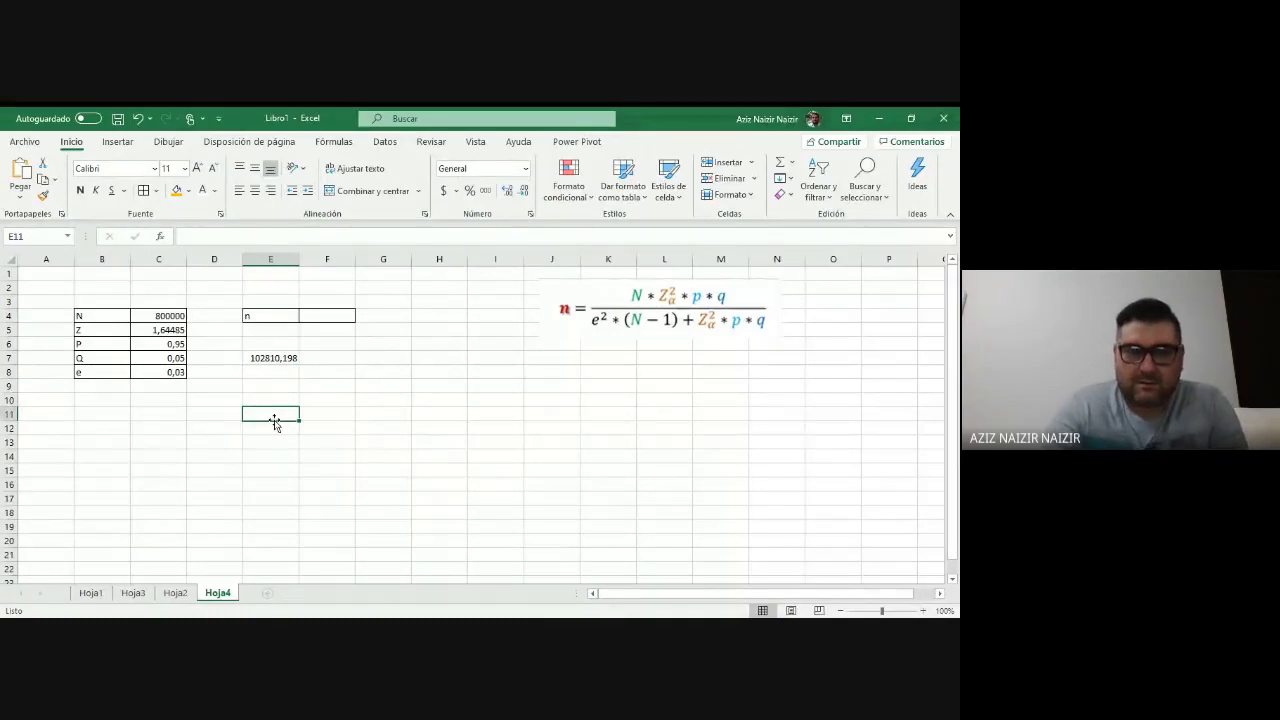
type("+")
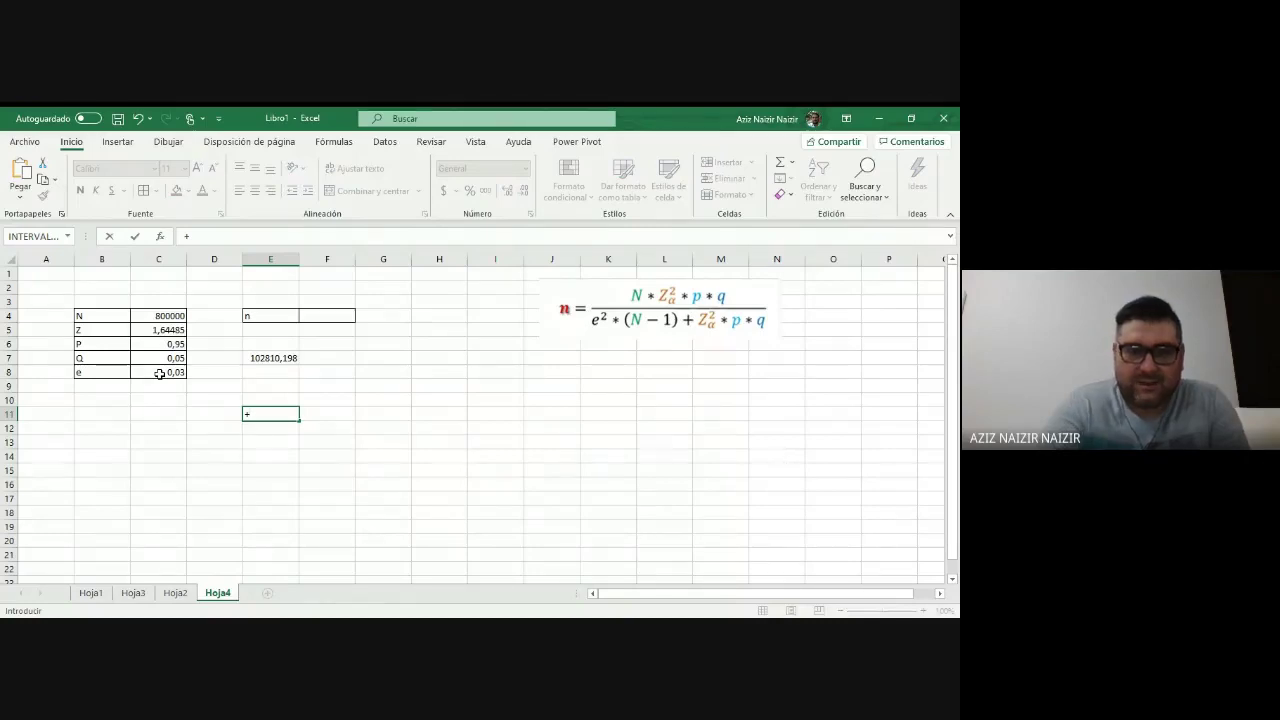
type("(")
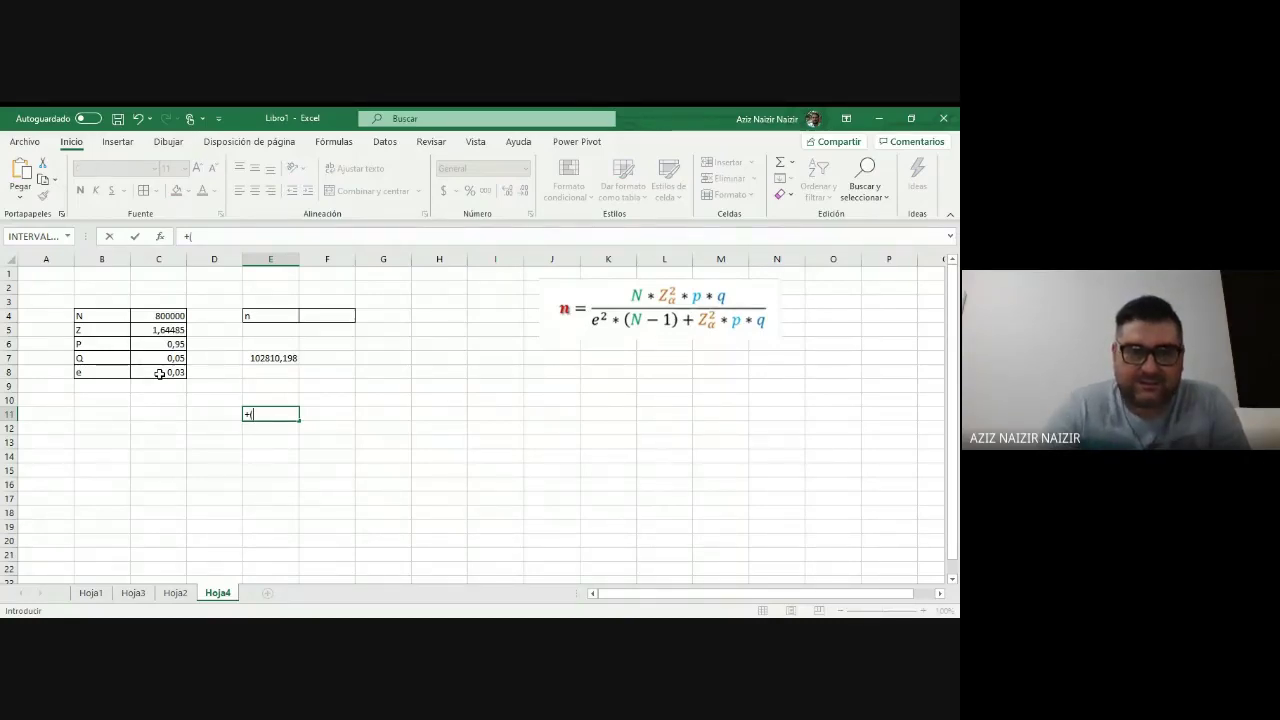
left_click(159, 373)
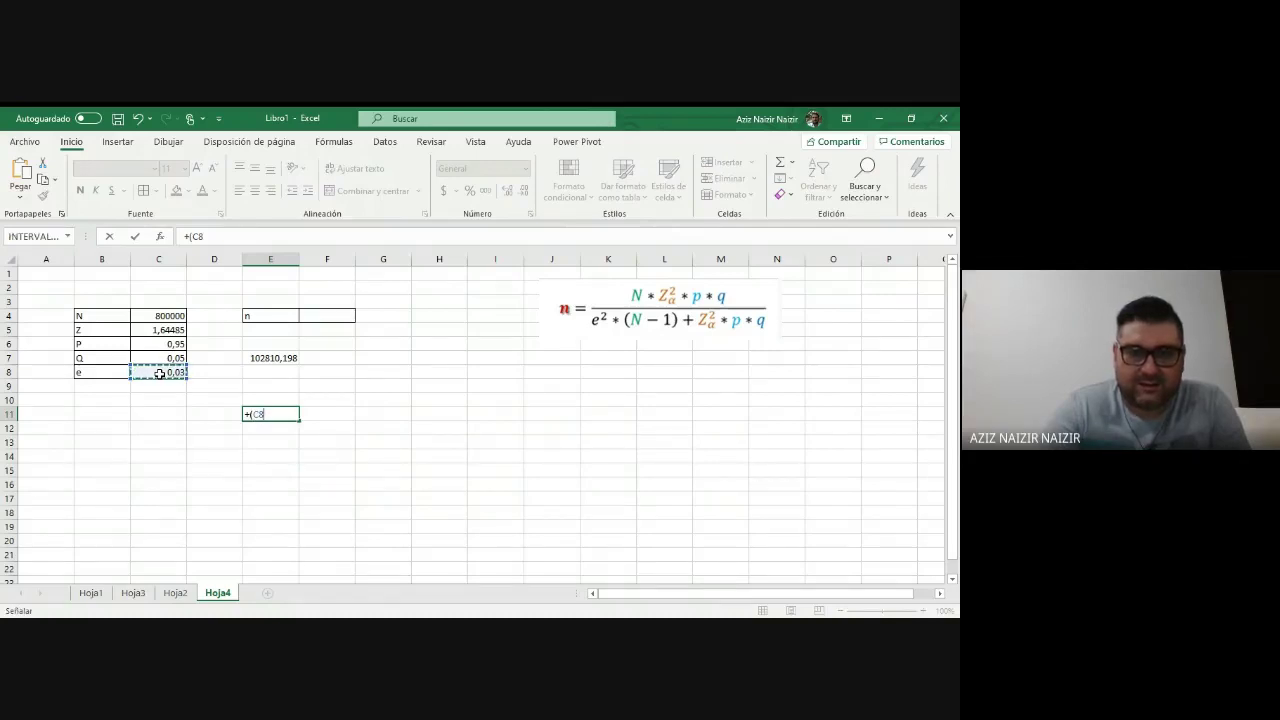
type("*")
left_click(159, 373)
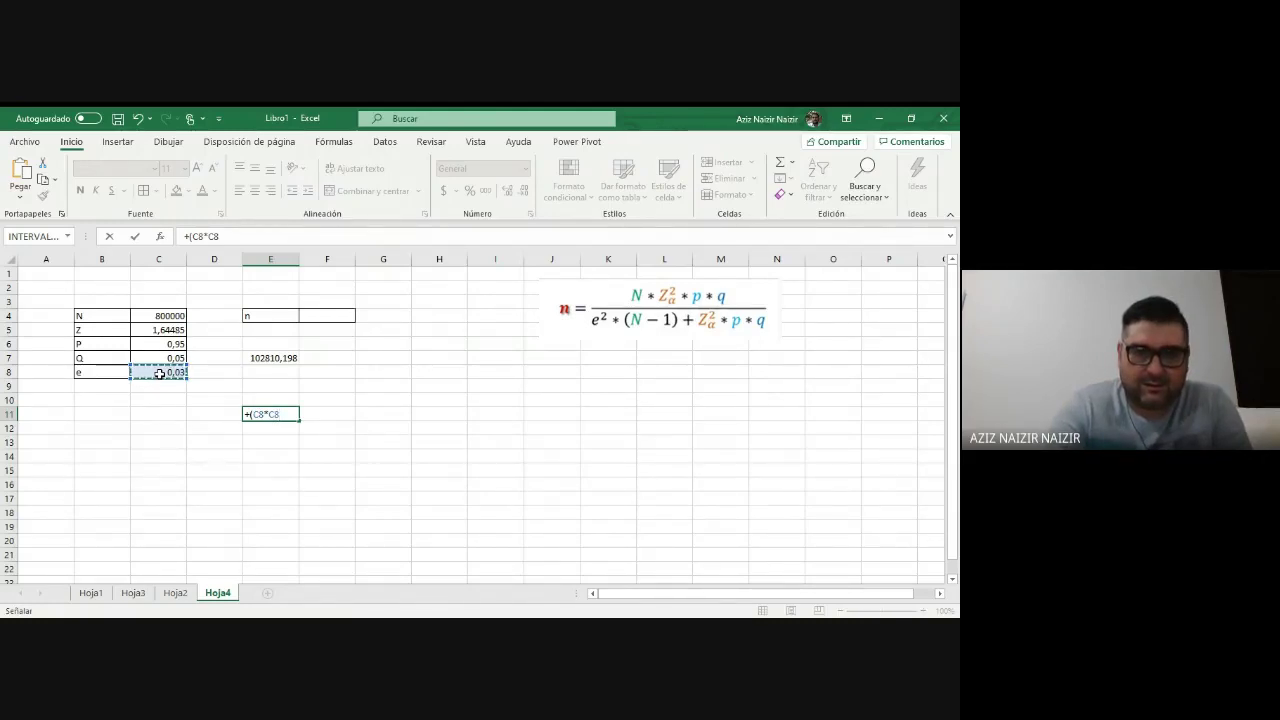
type("*")
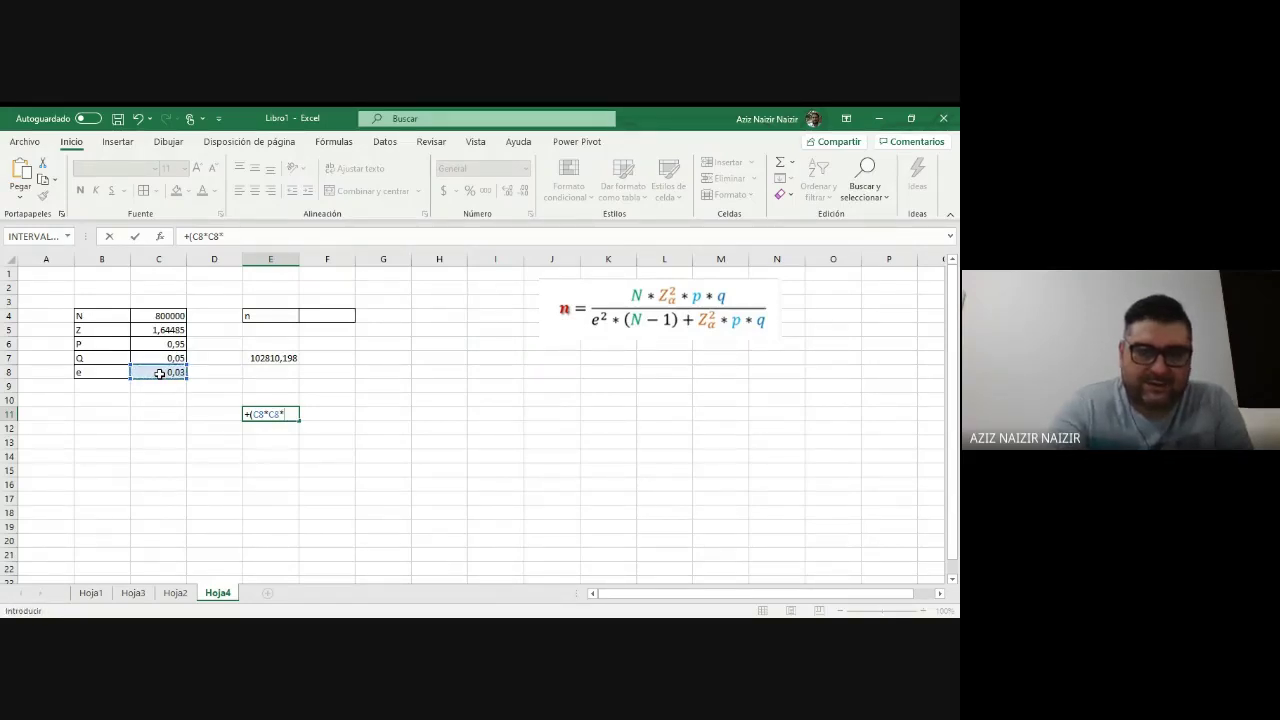
type("(")
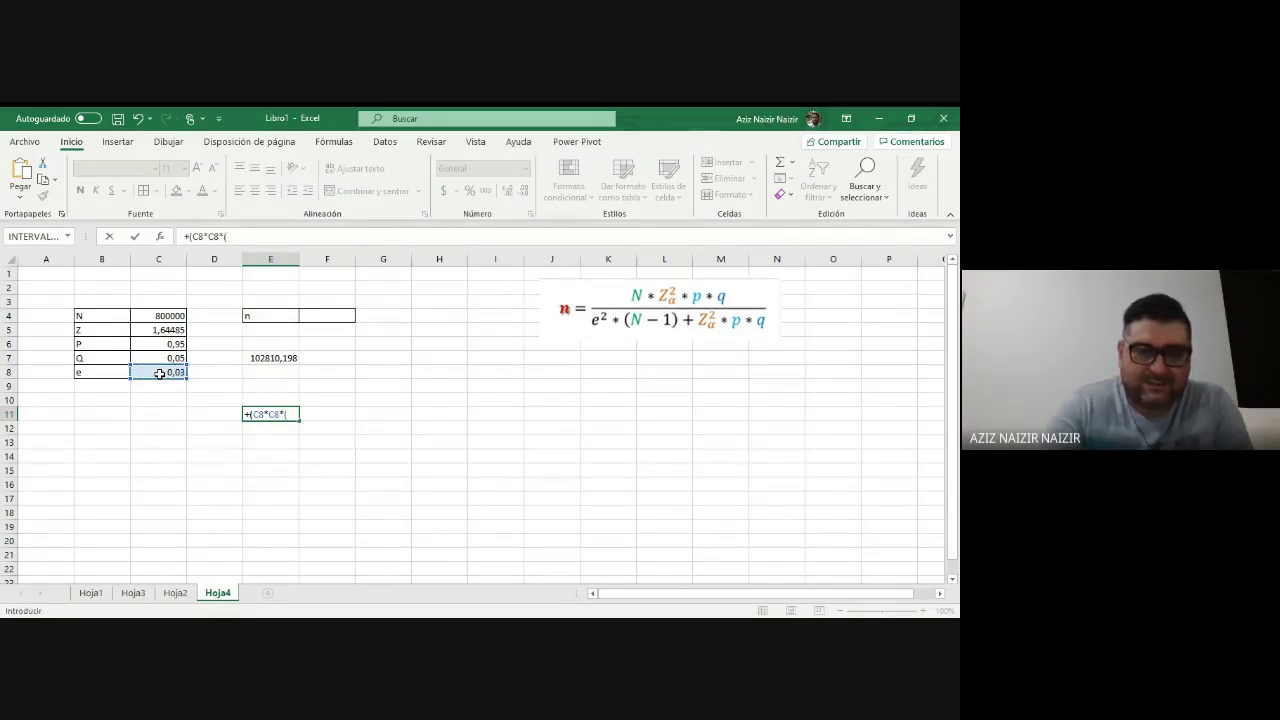
left_click(179, 315)
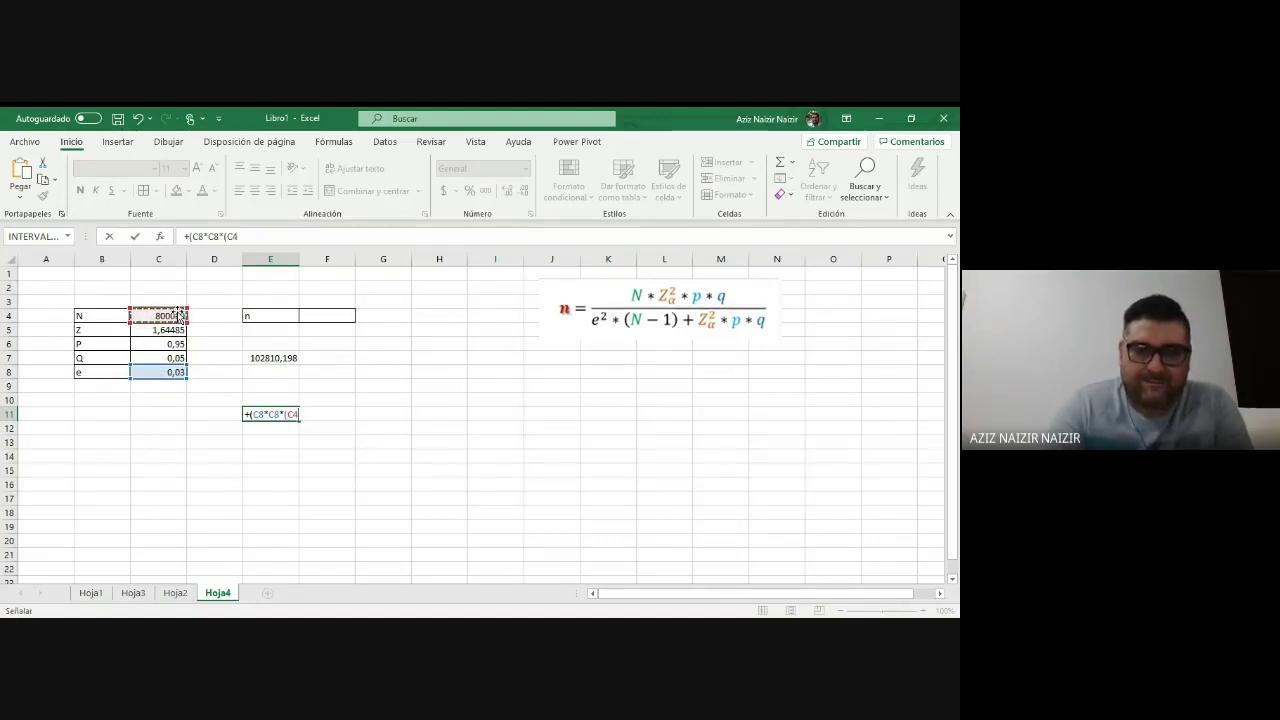
type("-1")
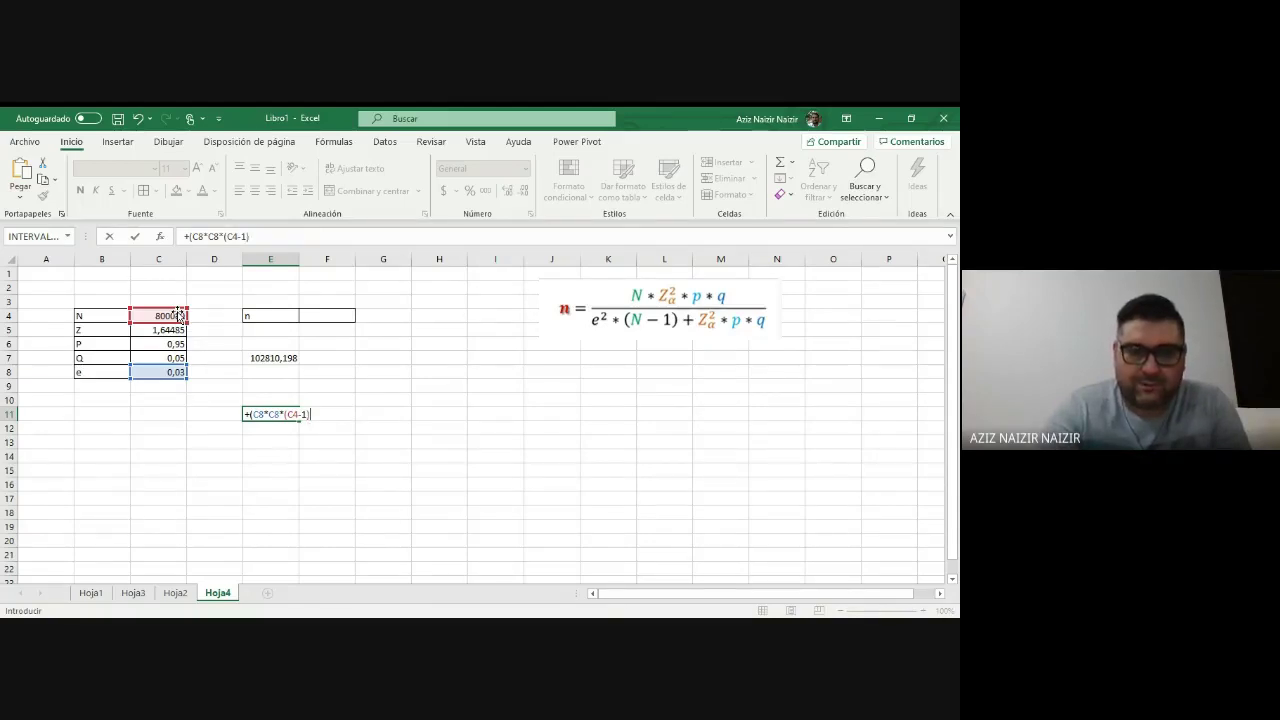
type("))")
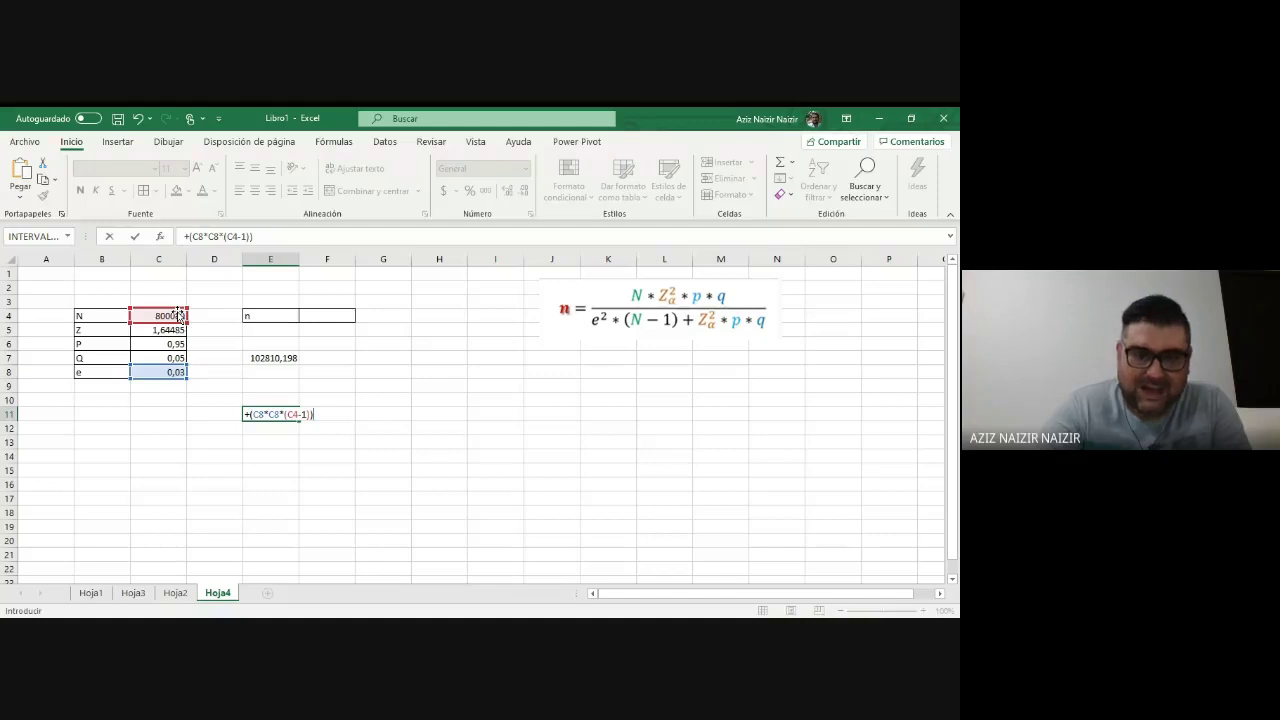
Complete the denominator formula in E11 by adding Z squared times P times Q: +(C8*C8*(C4-1))+(C5*C5*C6*C7).
type("+")
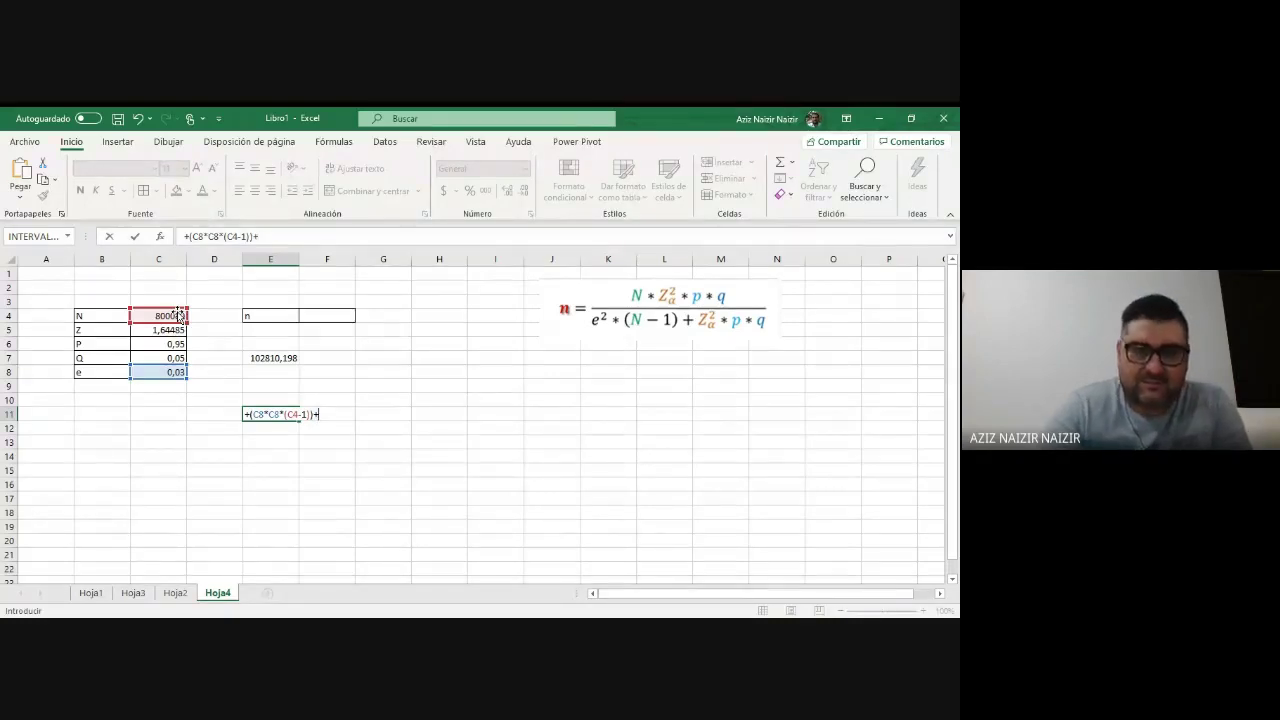
type("(")
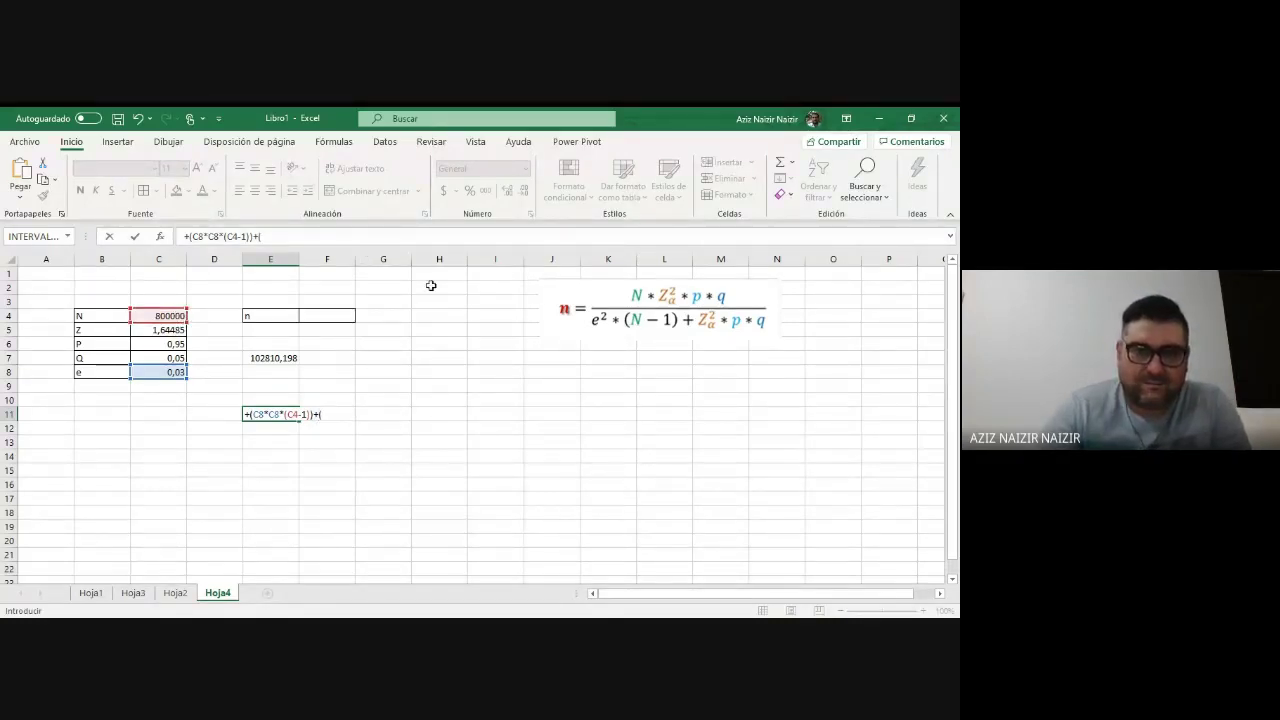
left_click(153, 332)
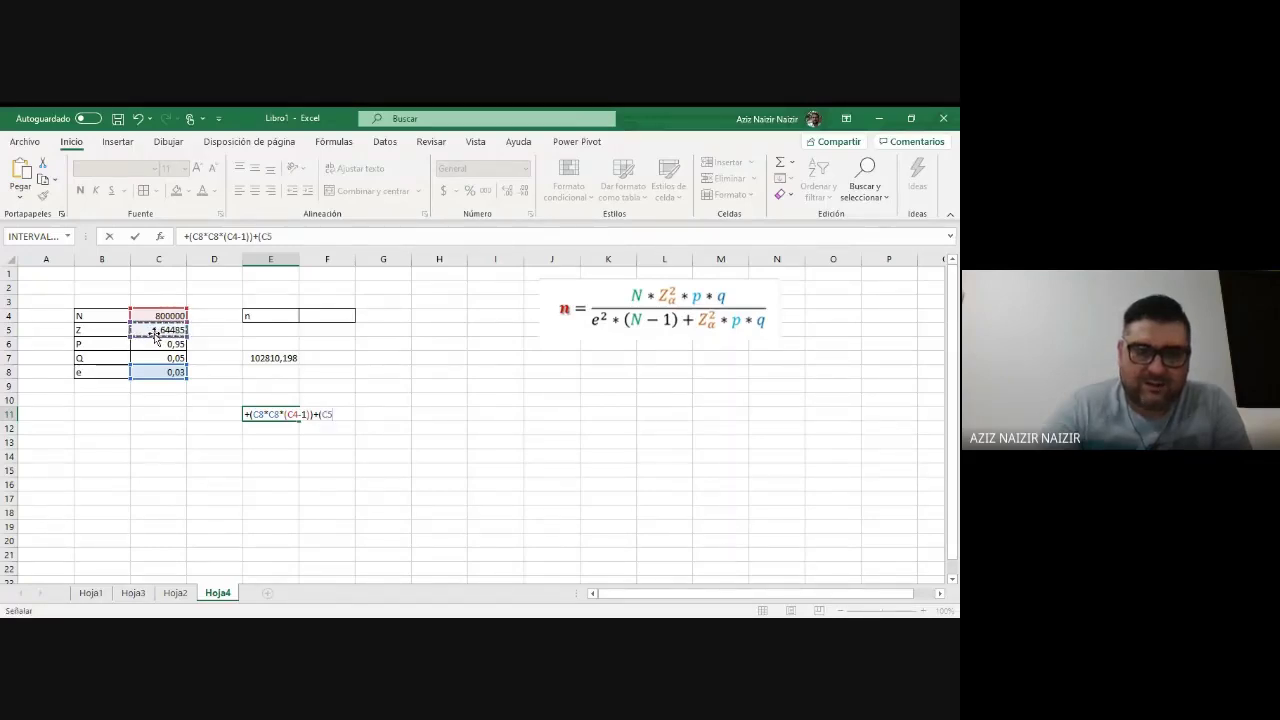
type("*")
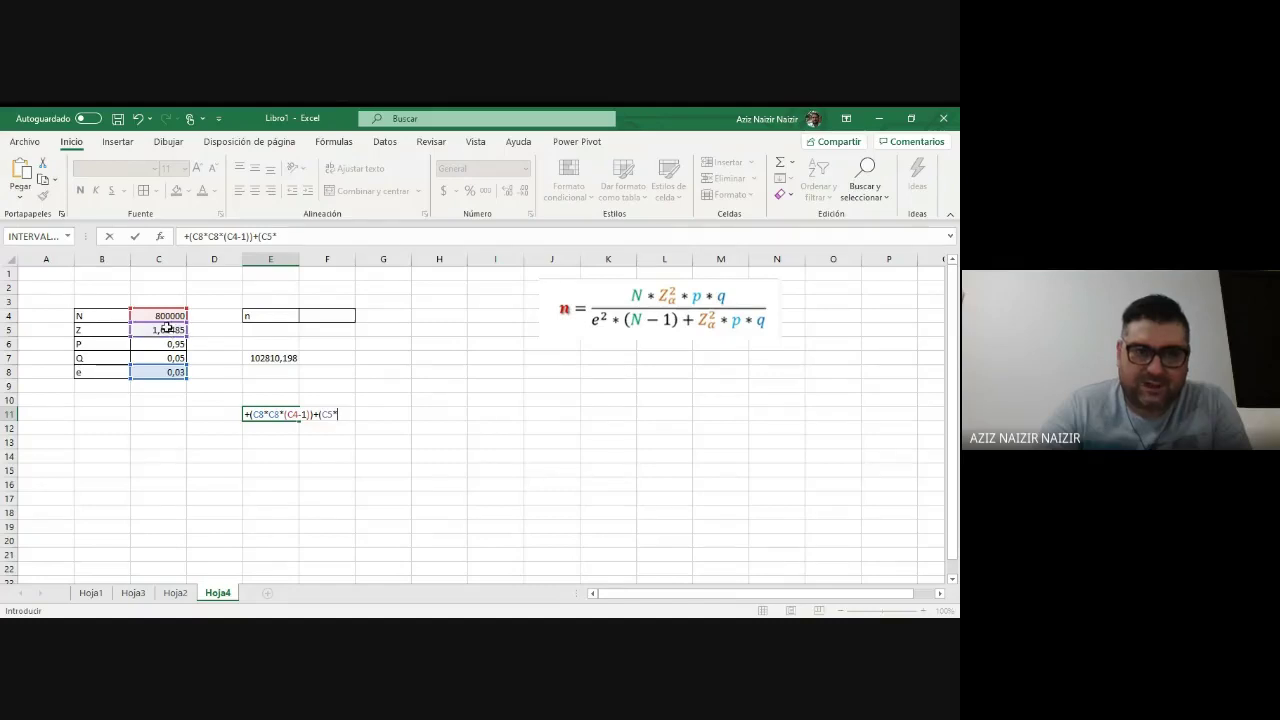
left_click(167, 330)
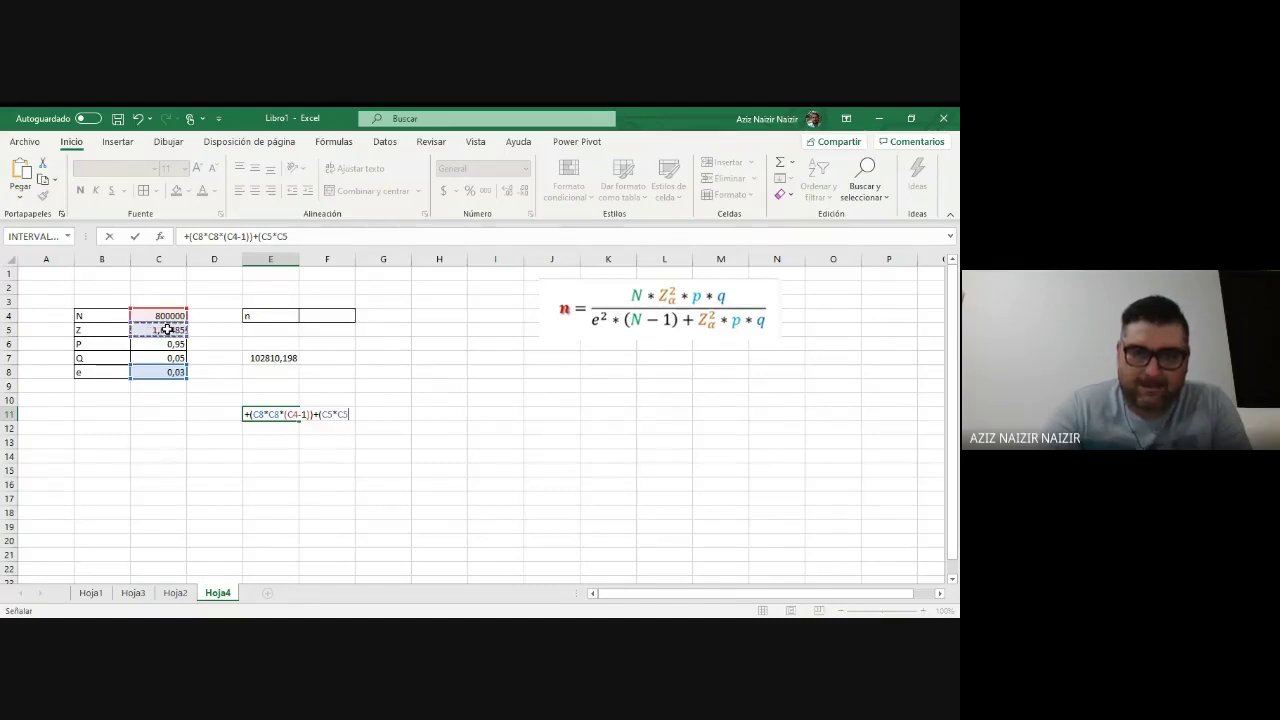
type("*")
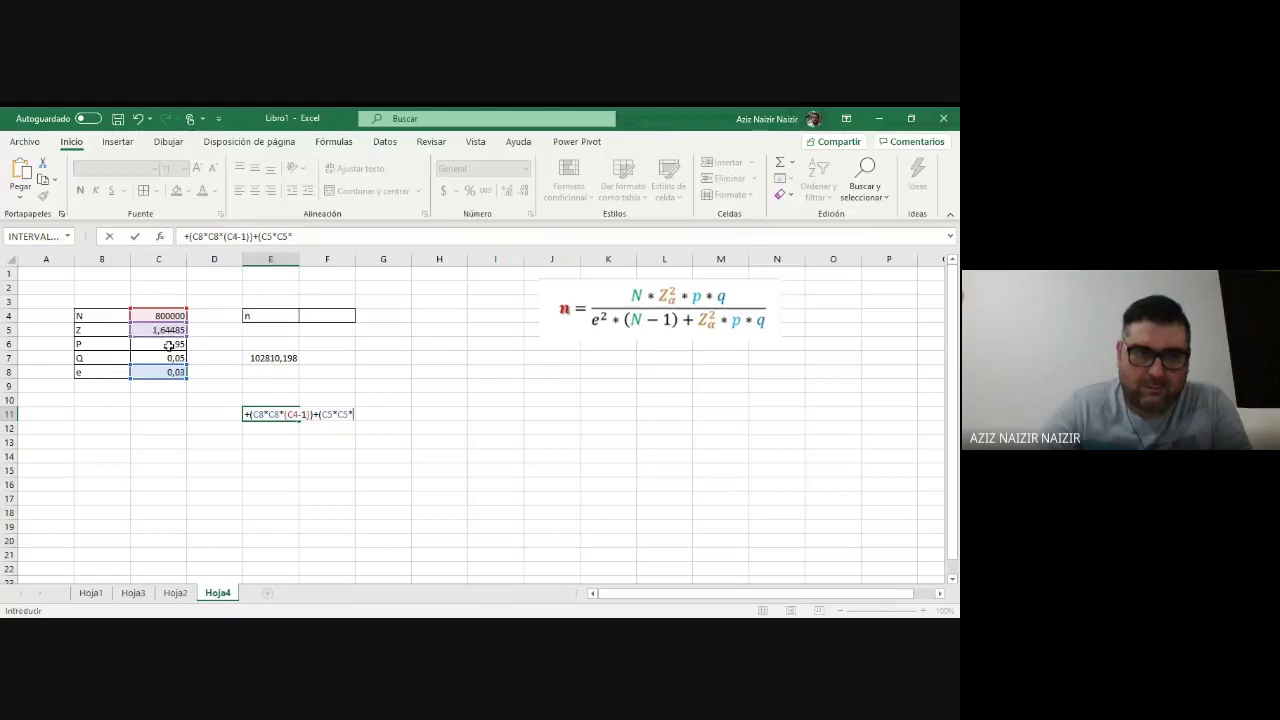
left_click(168, 344)
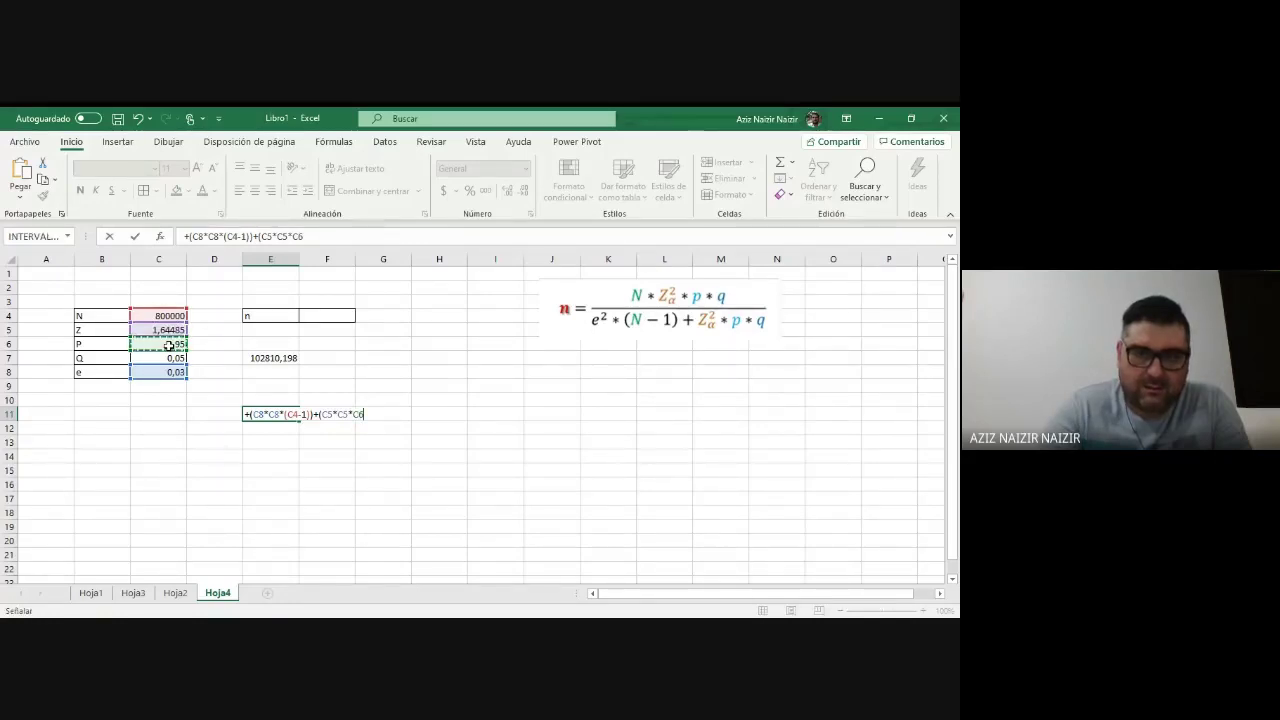
type("*")
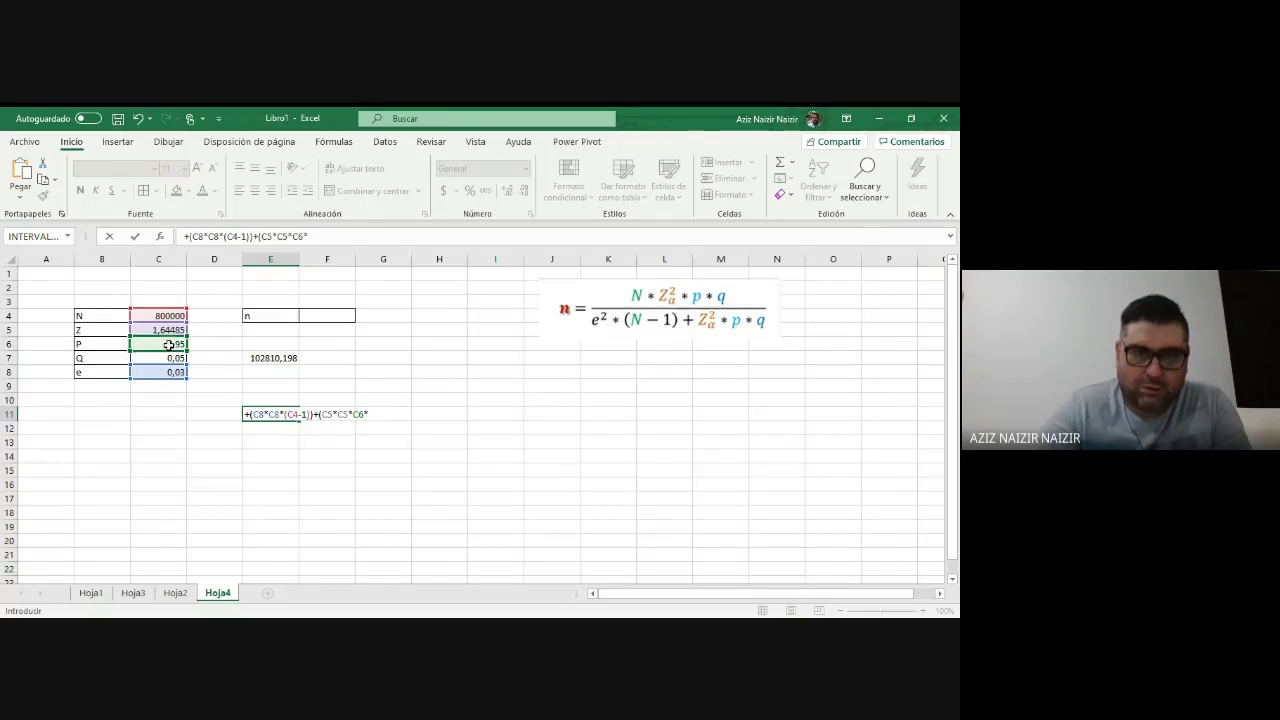
left_click(175, 362)
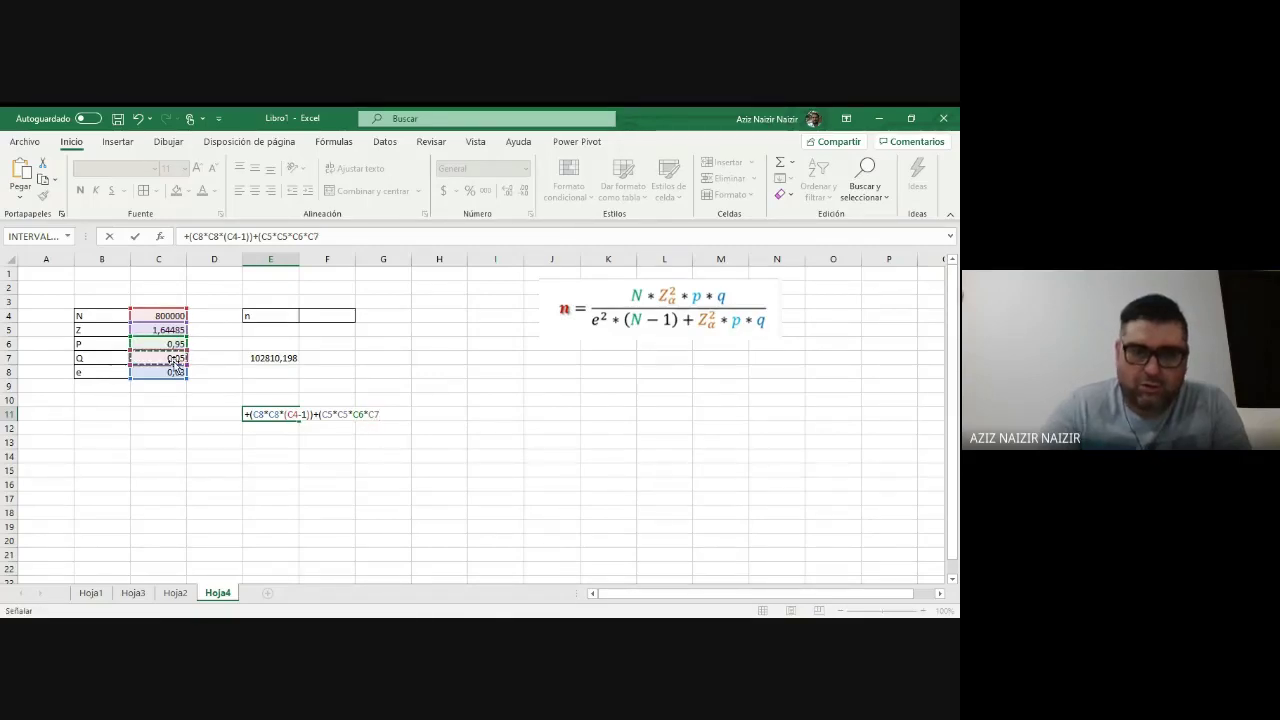
type(")")
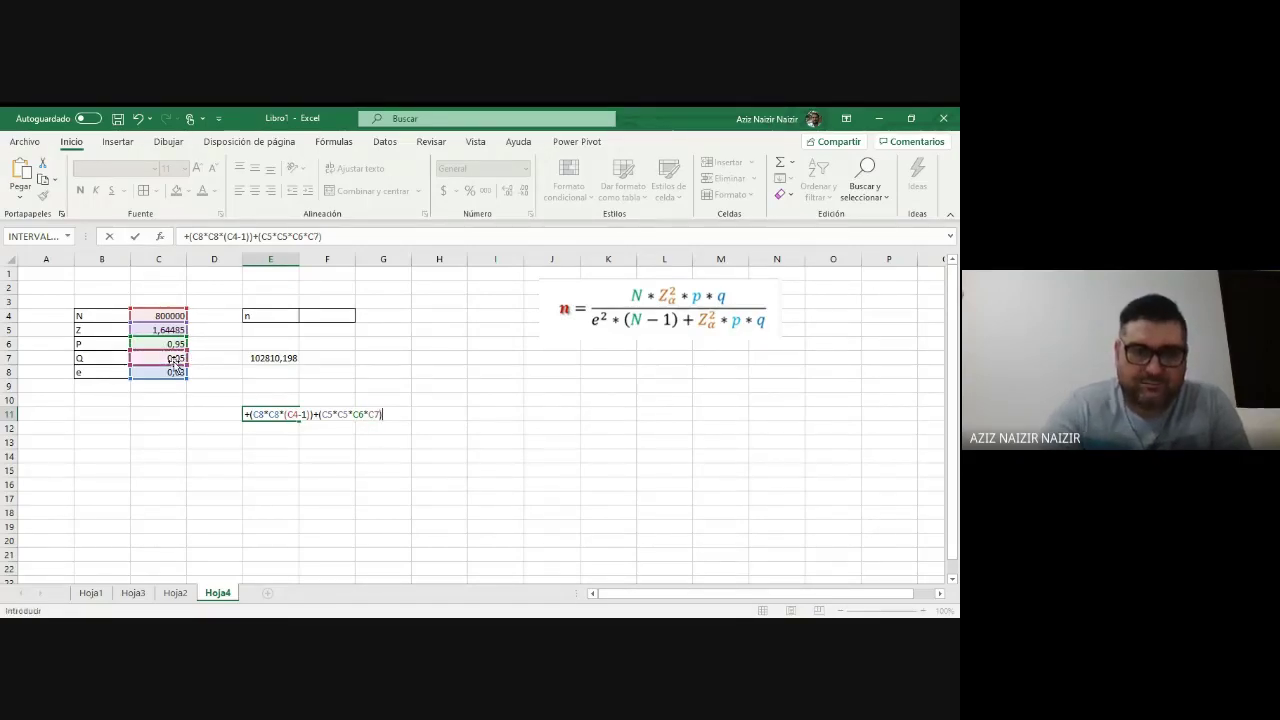
key("Return")
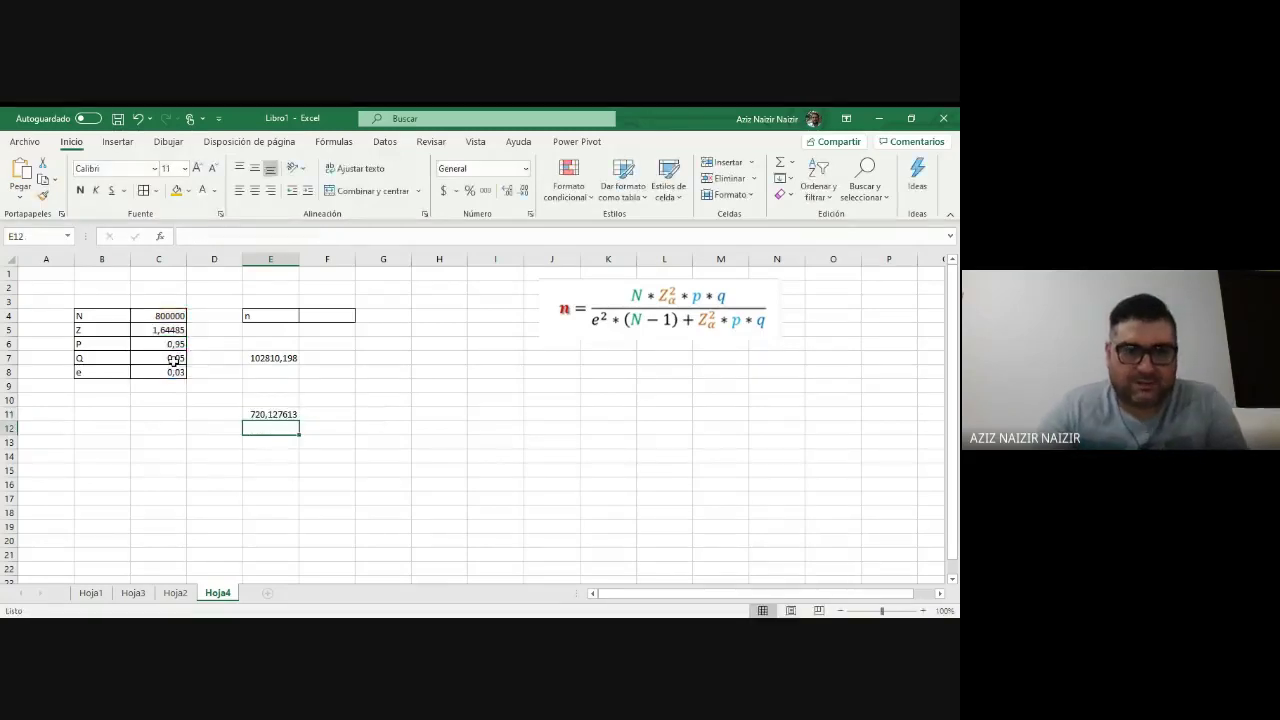
Move the denominator from E11 to E8, directly below the numerator, and calculate n in F4 as +E7/E8.
left_click(270, 414)
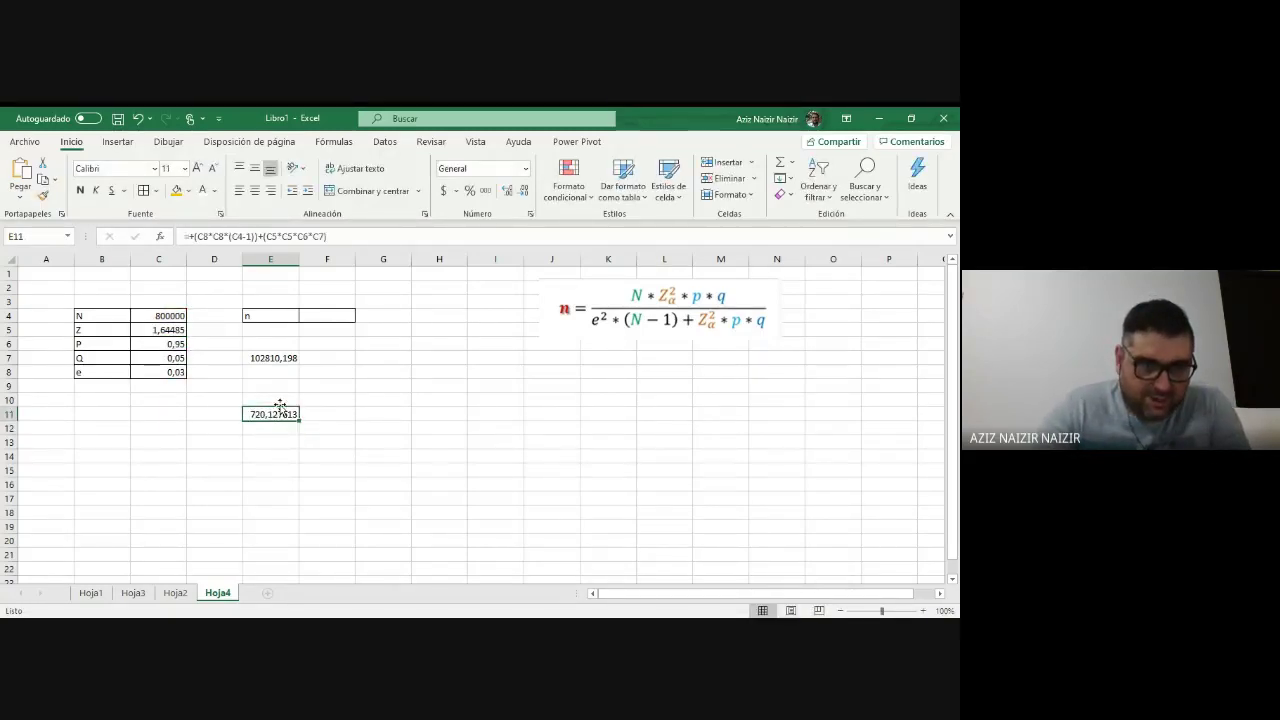
left_click_drag(280, 403, 278, 374)
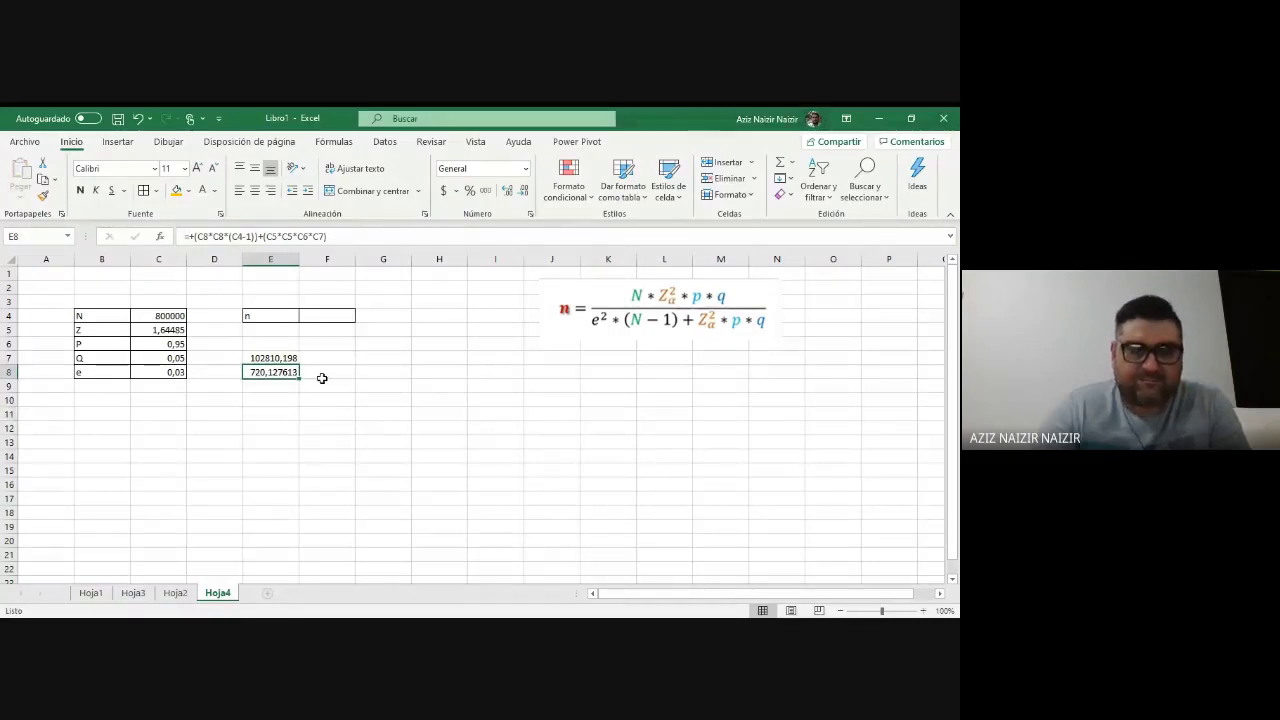
left_click(342, 316)
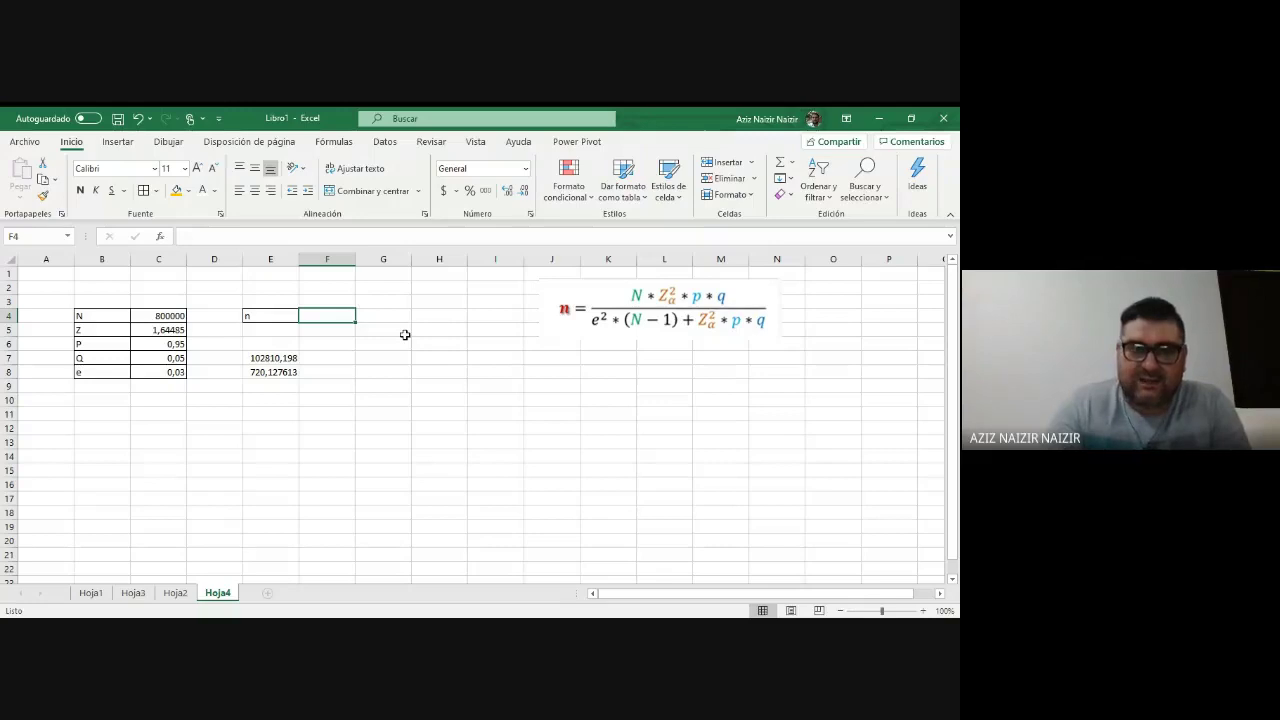
type("+")
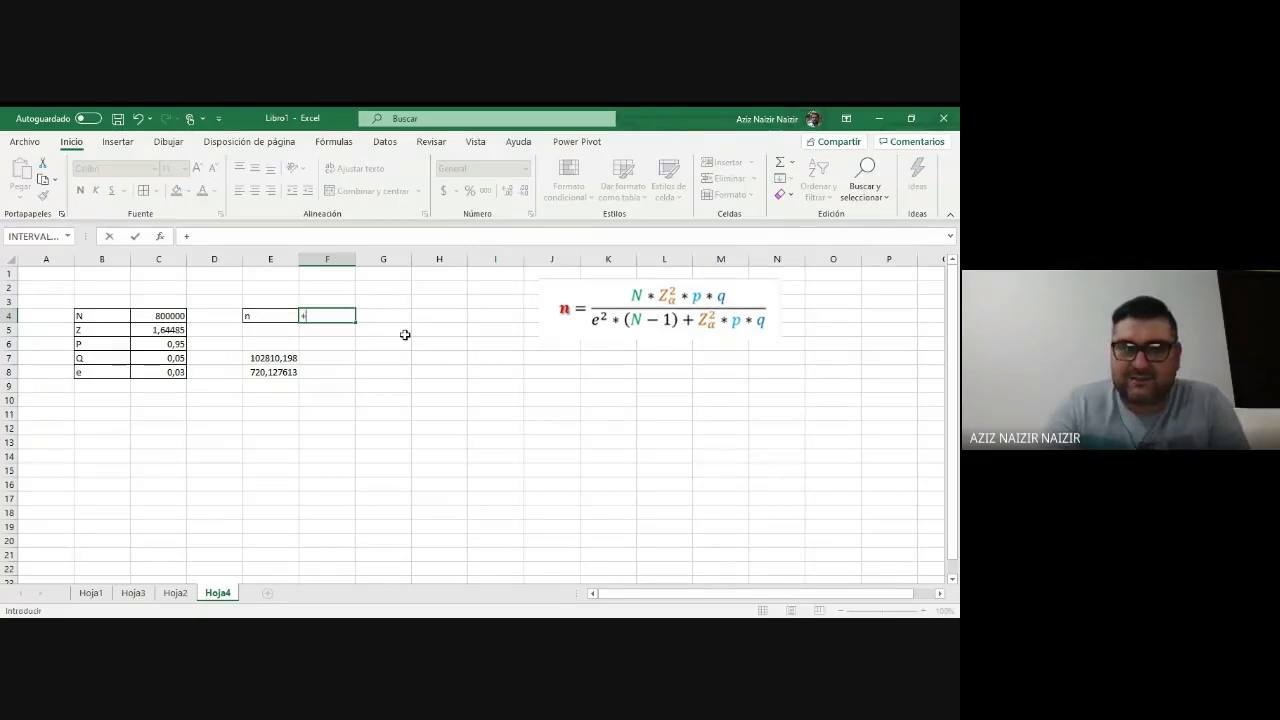
left_click(275, 360)
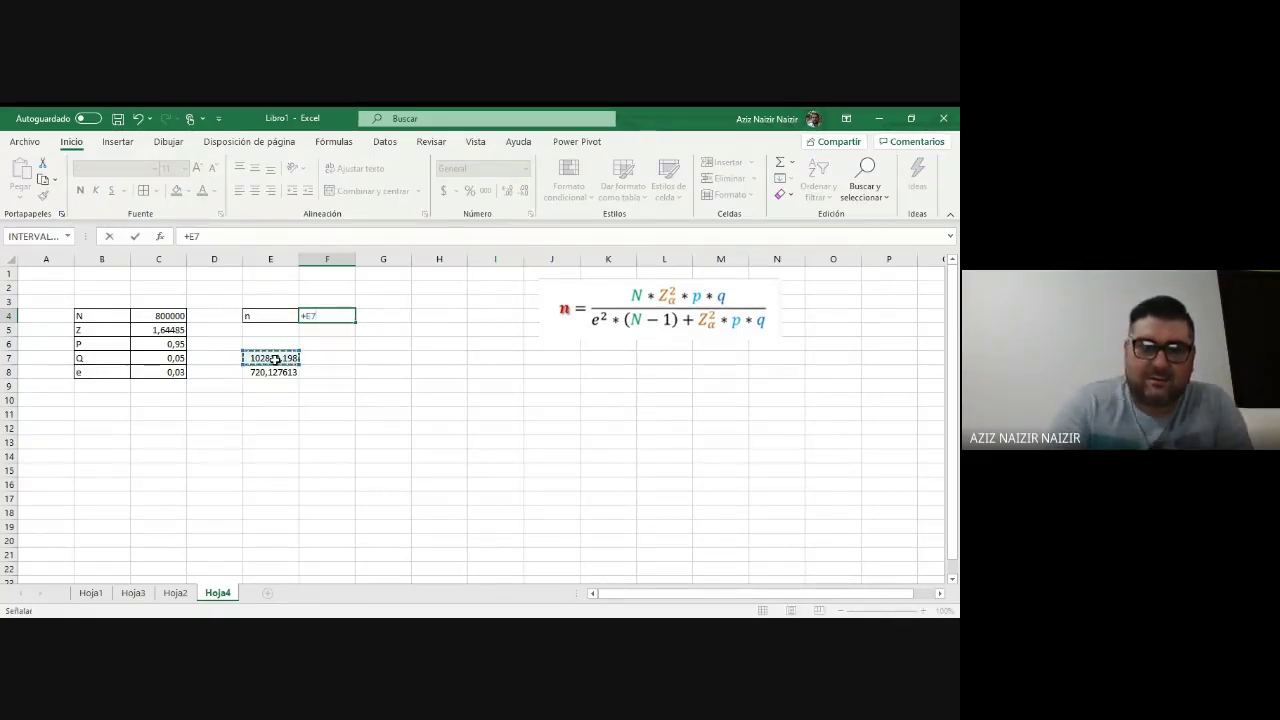
type("/")
left_click(274, 373)
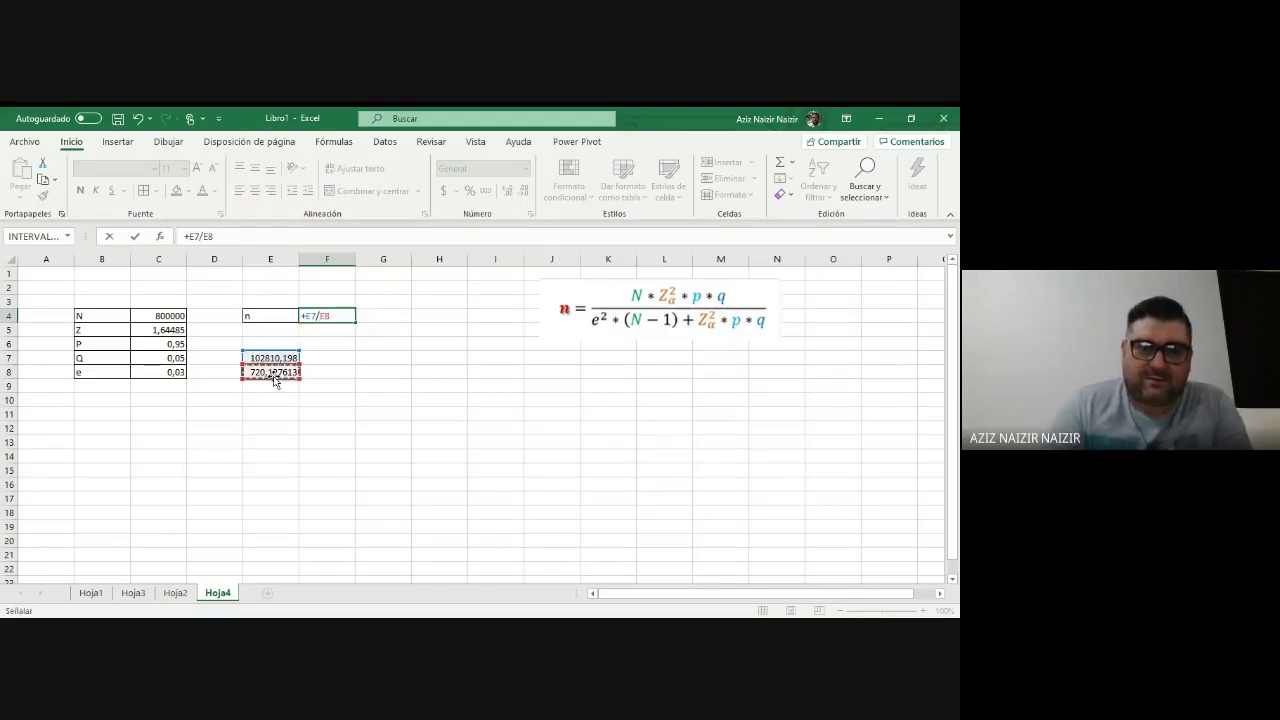
key("Return")
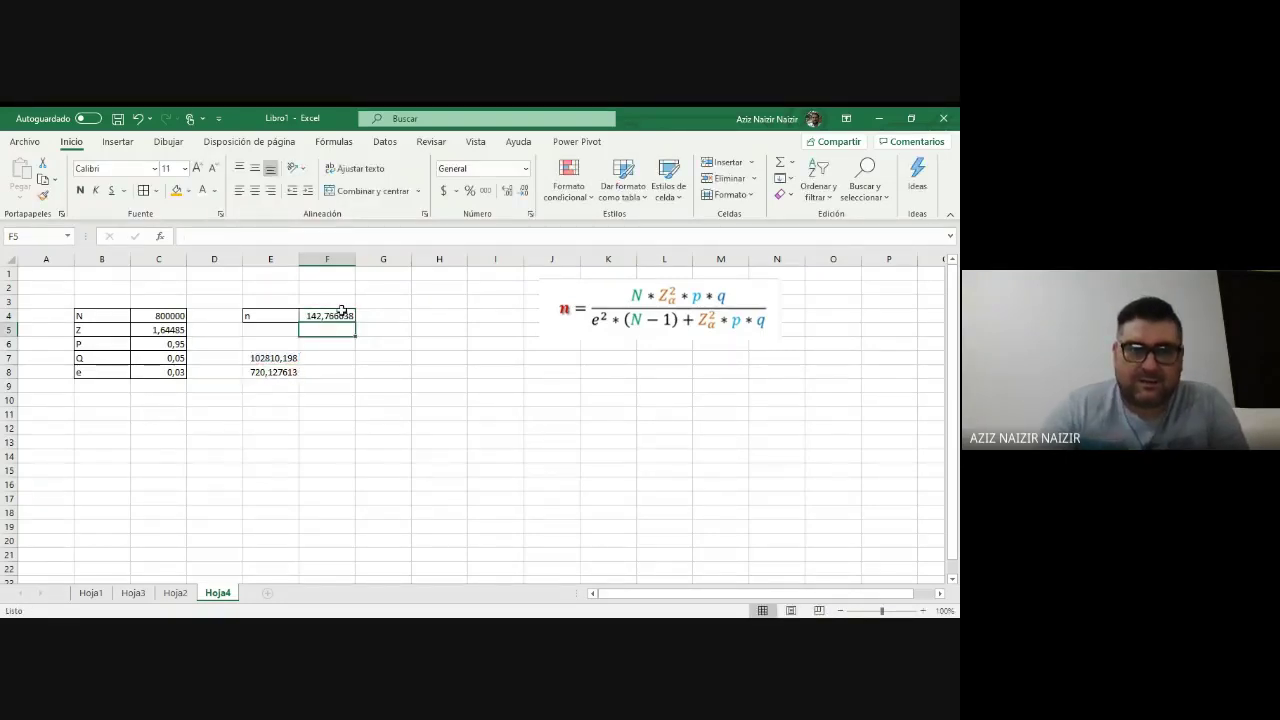
Reduce the decimals displayed for the n result in F4 to zero so it shows as a whole number.
left_click(342, 312)
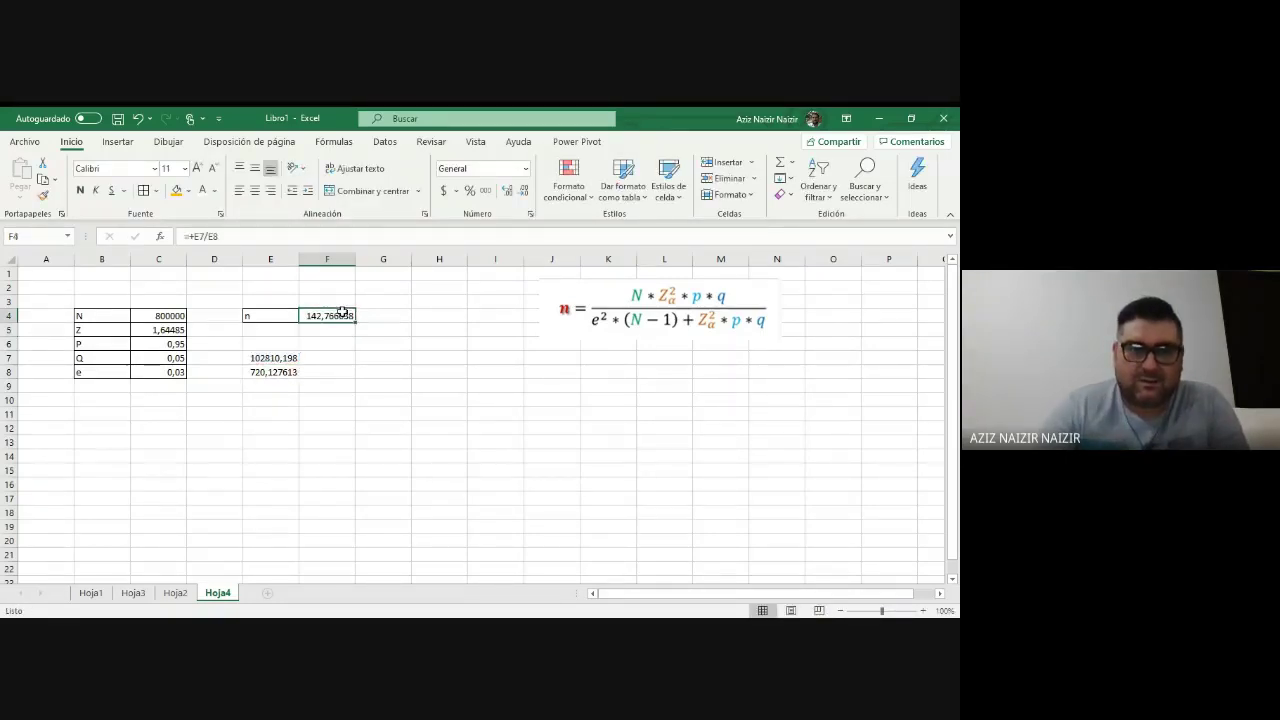
left_click(507, 191)
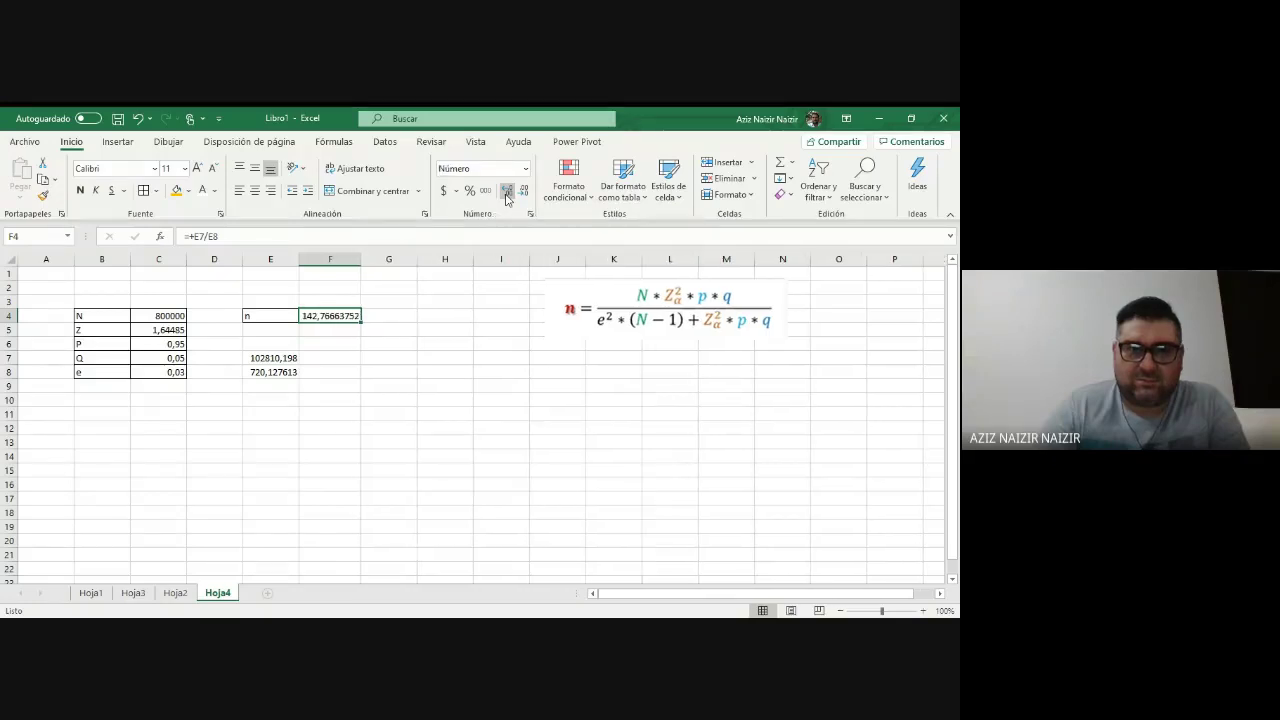
left_click(522, 193)
left_click(522, 193)
left_click(522, 193)
left_click(522, 193)
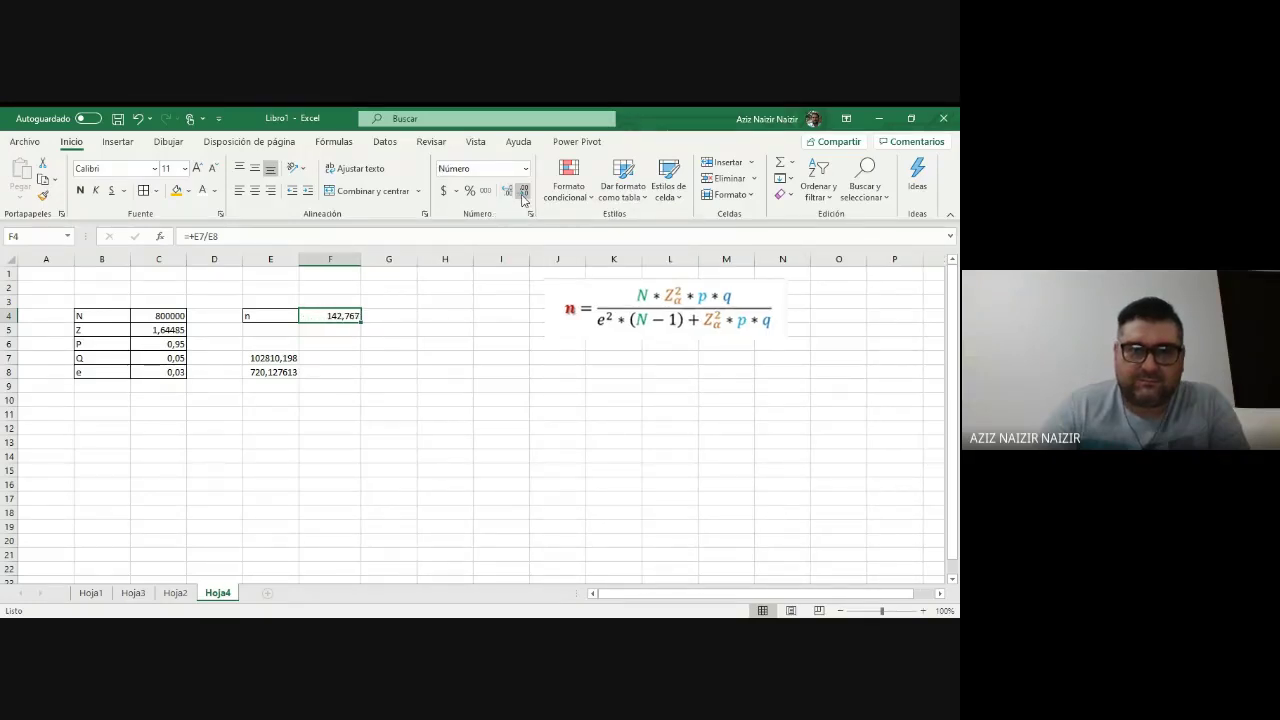
left_click(522, 193)
left_click(522, 193)
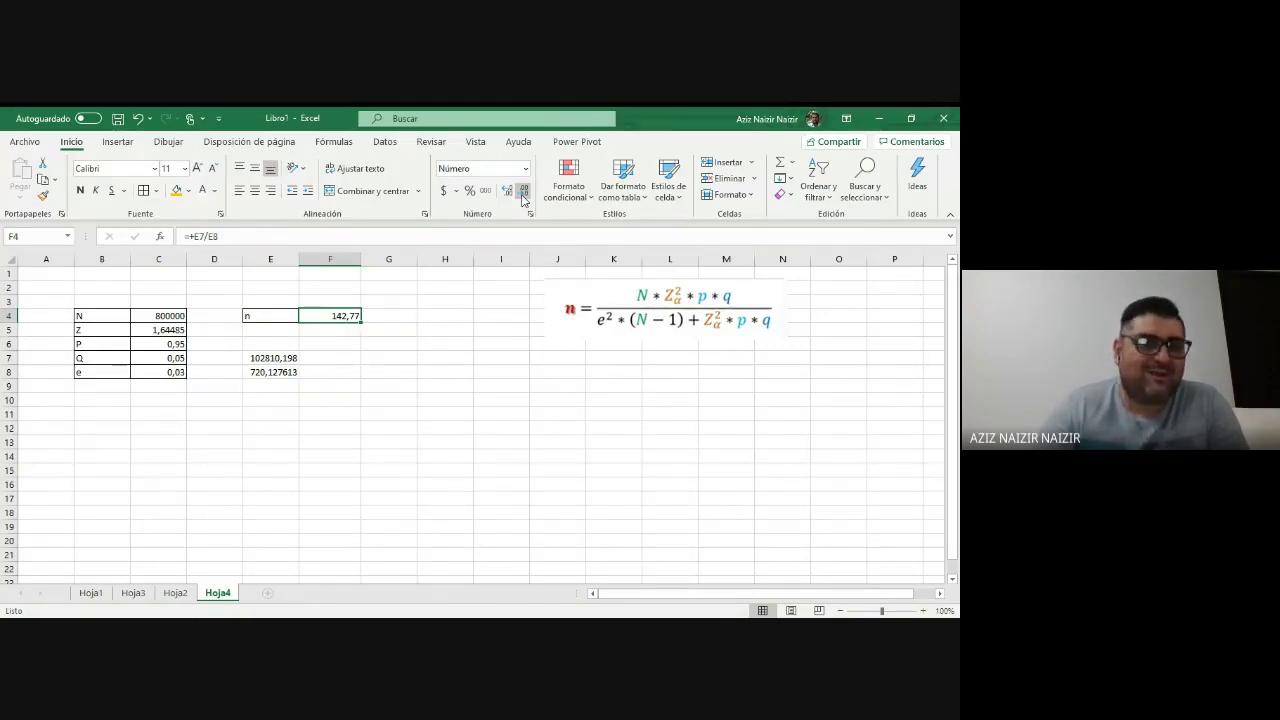
left_click(522, 193)
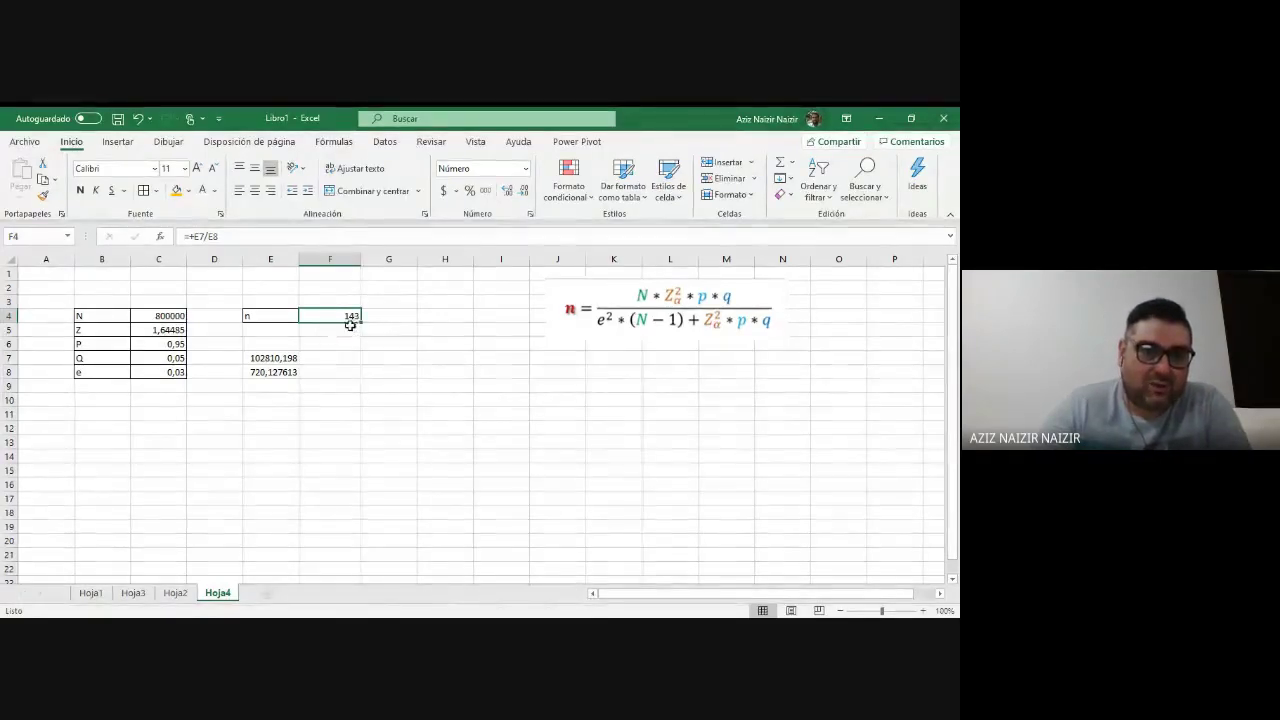
Calculate the sample's share of the population in F5 by dividing n by N with +F4/C4.
left_click(176, 318)
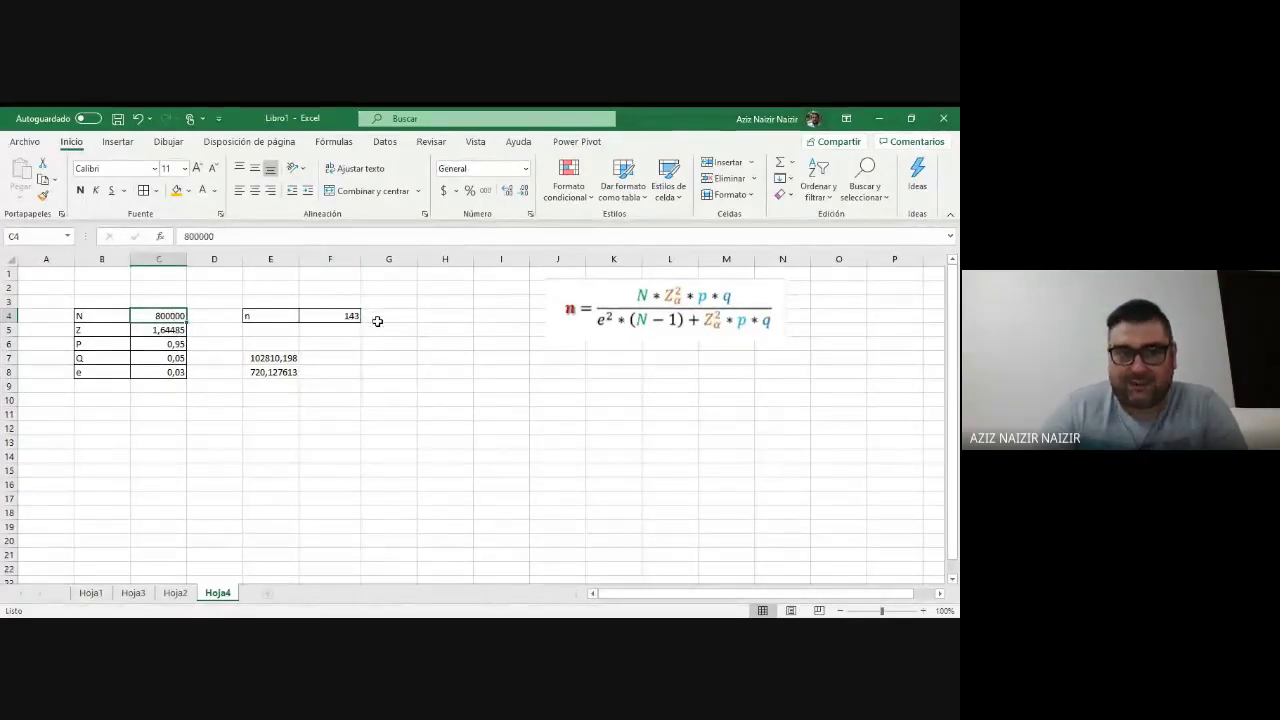
left_click(345, 335)
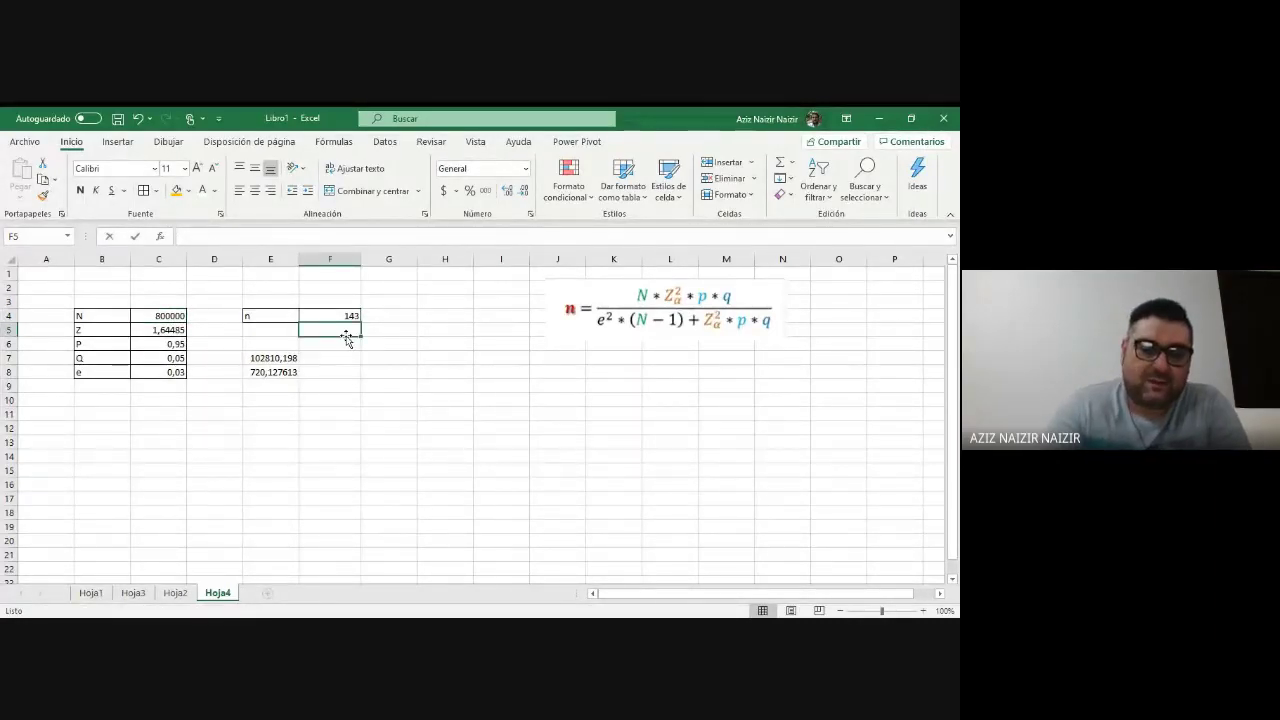
type("+")
key("Up")
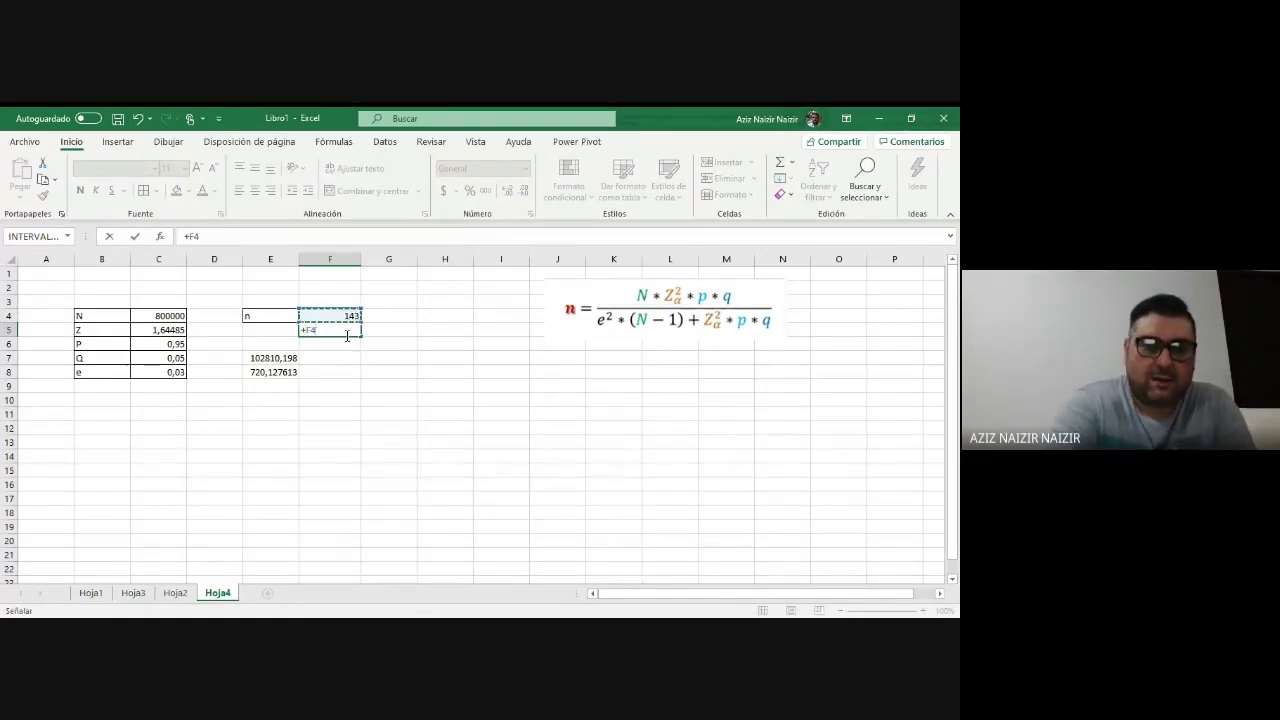
type("/")
left_click(177, 315)
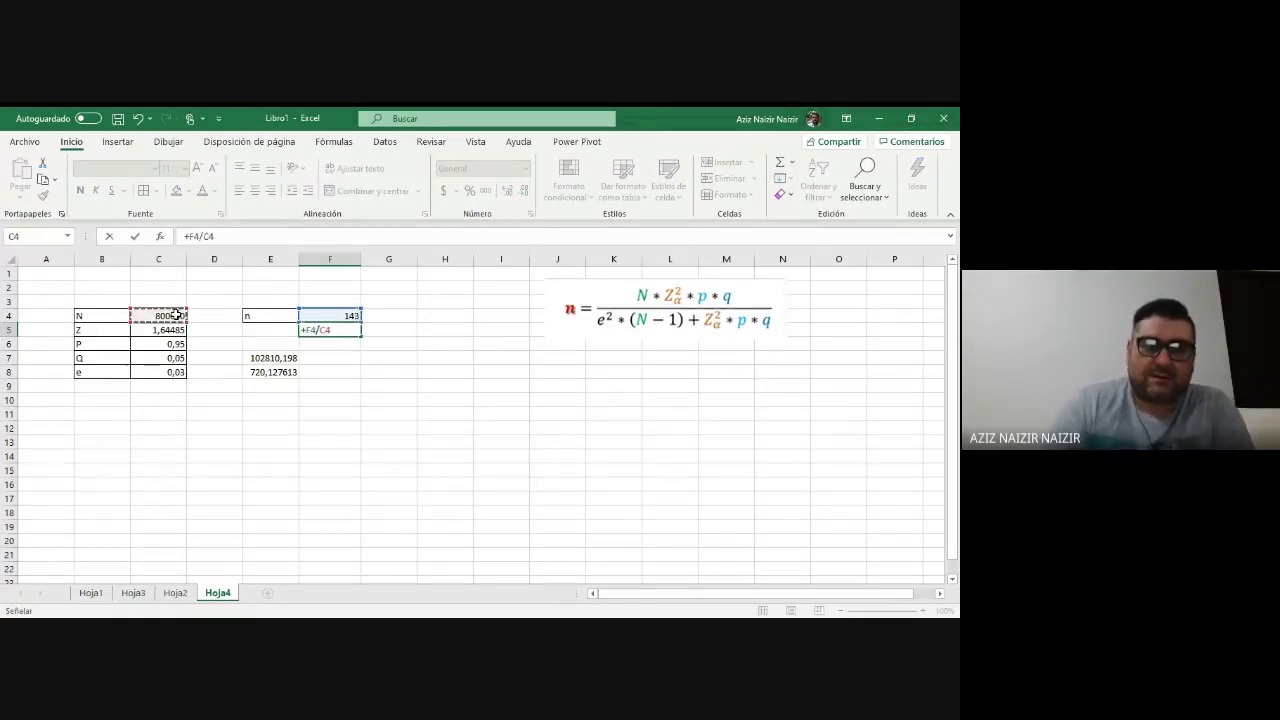
key("Return")
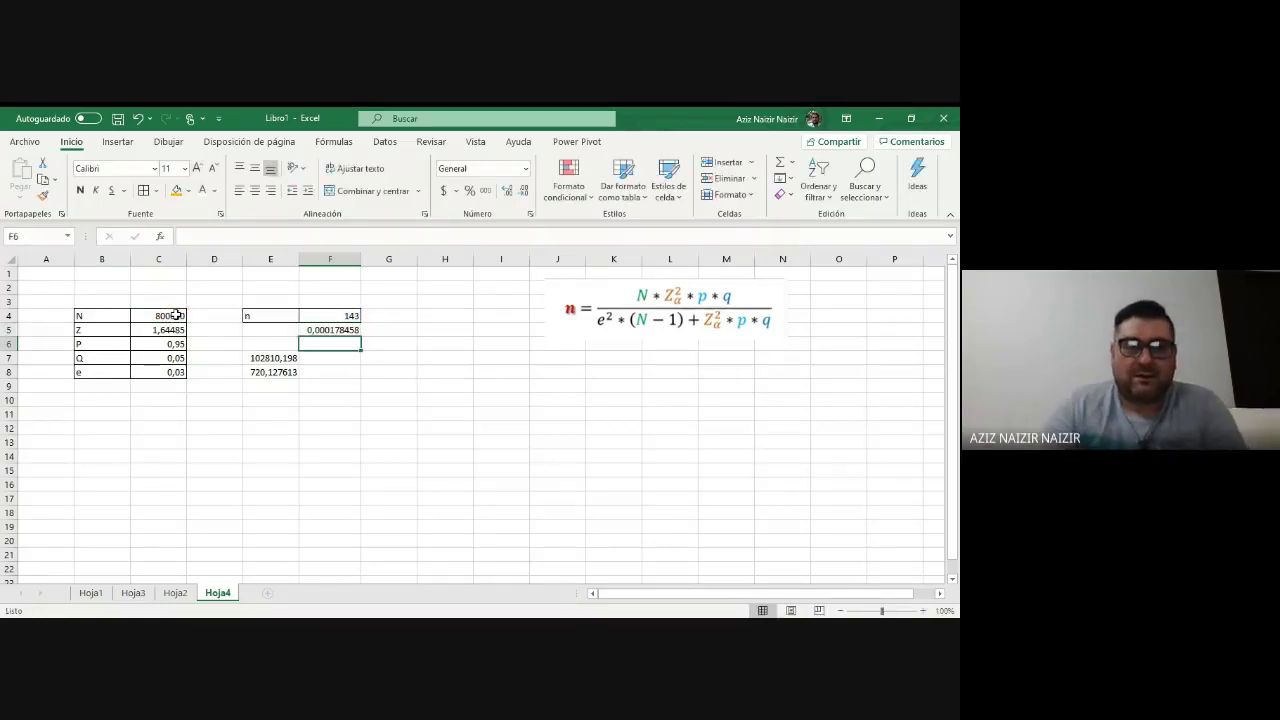
Format the sample-to-population ratio in F5 as a percentage with two decimal places.
left_click(325, 328)
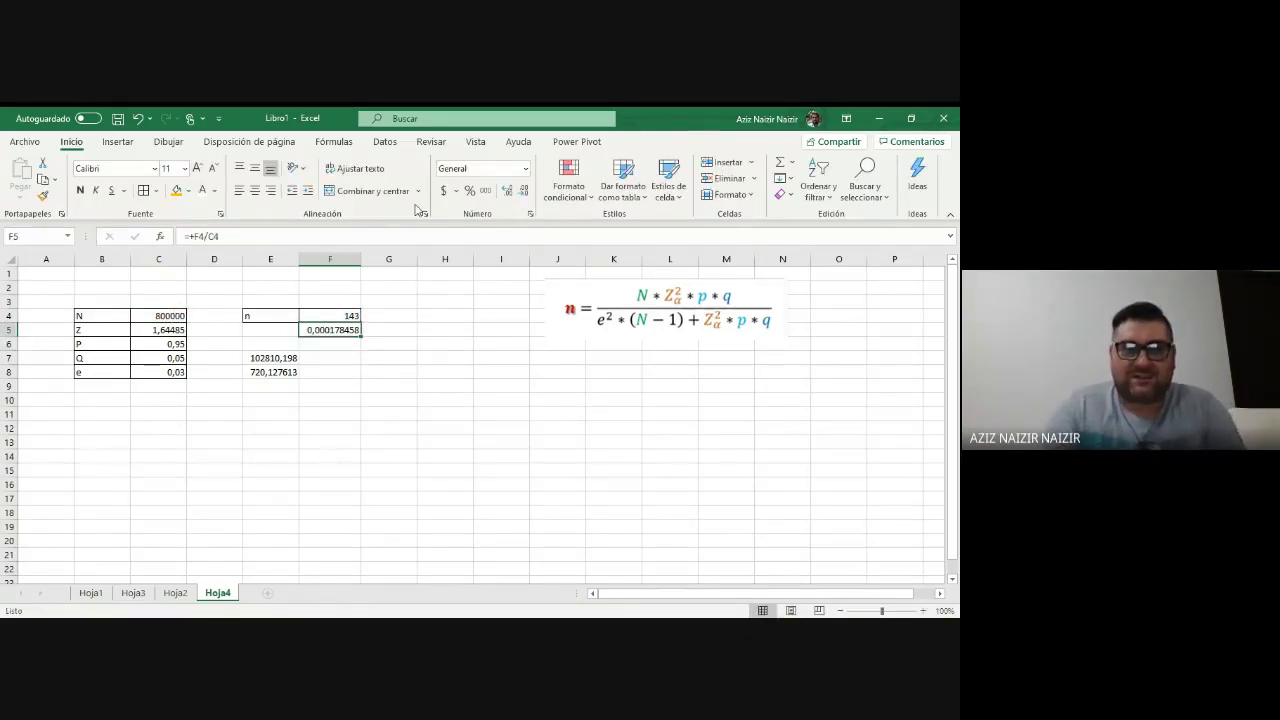
left_click(469, 190)
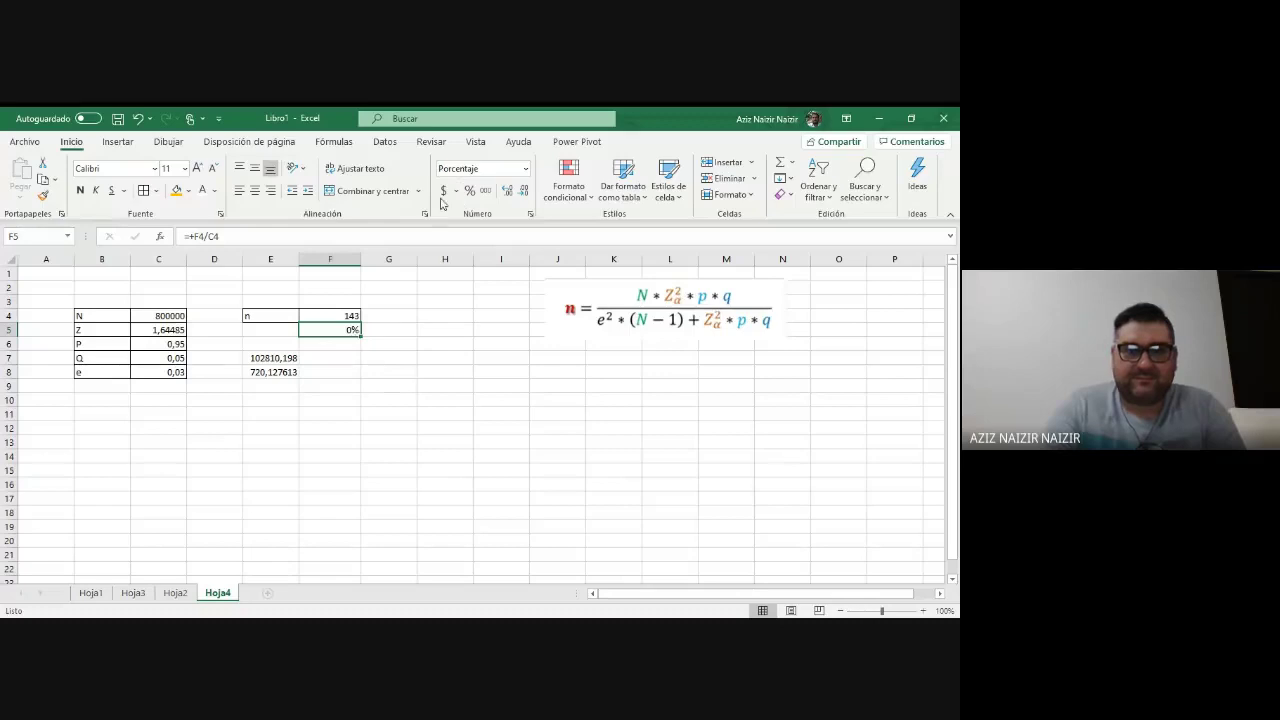
left_click(507, 190)
left_click(507, 190)
left_click(507, 190)
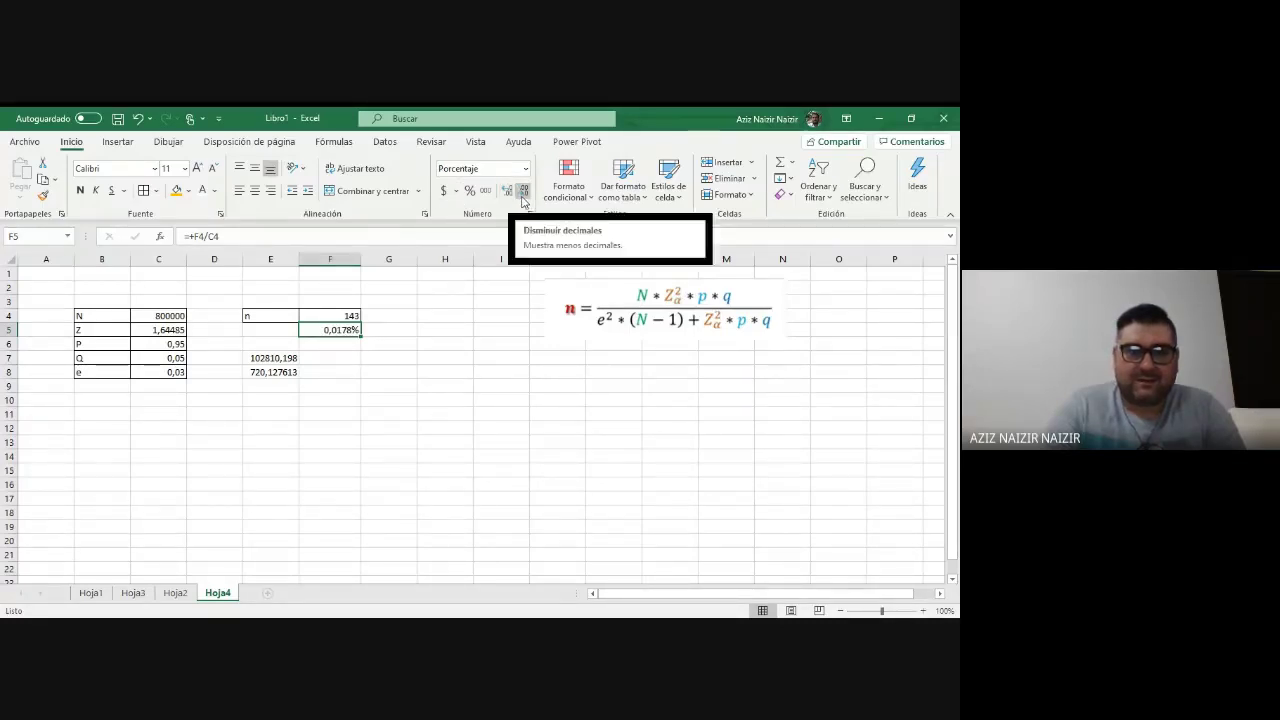
left_click(522, 199)
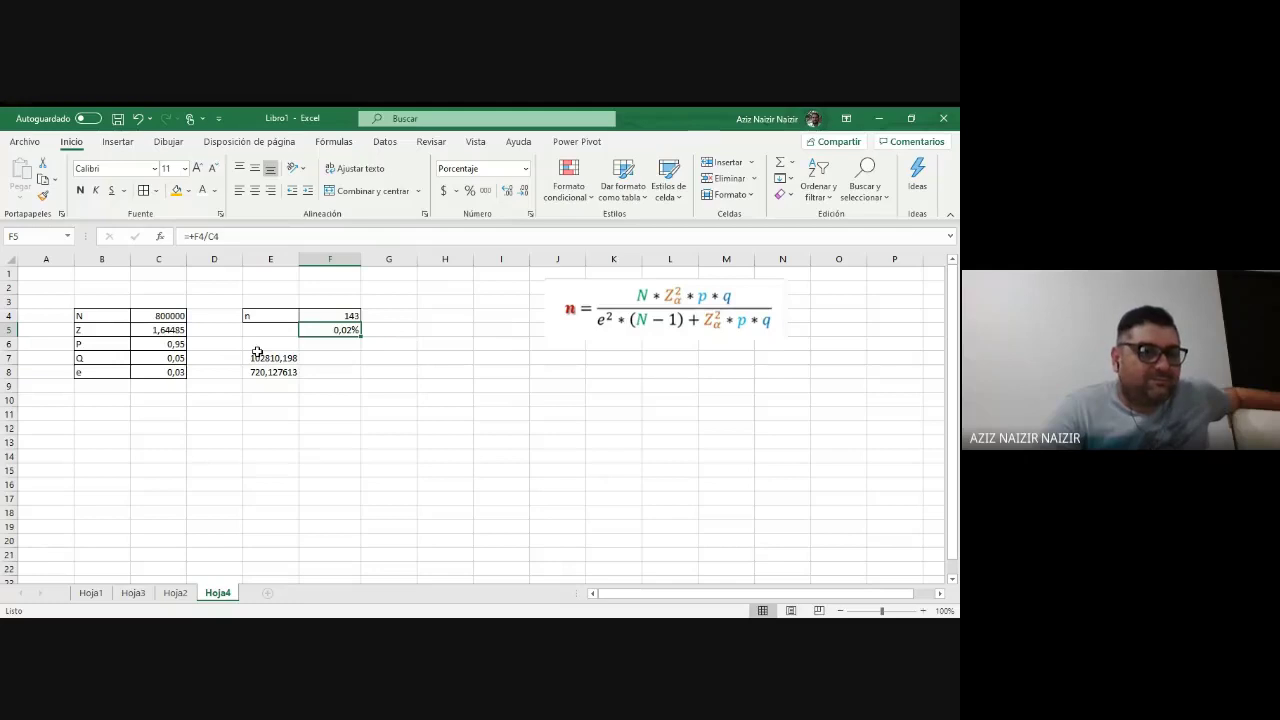
left_click(342, 316)
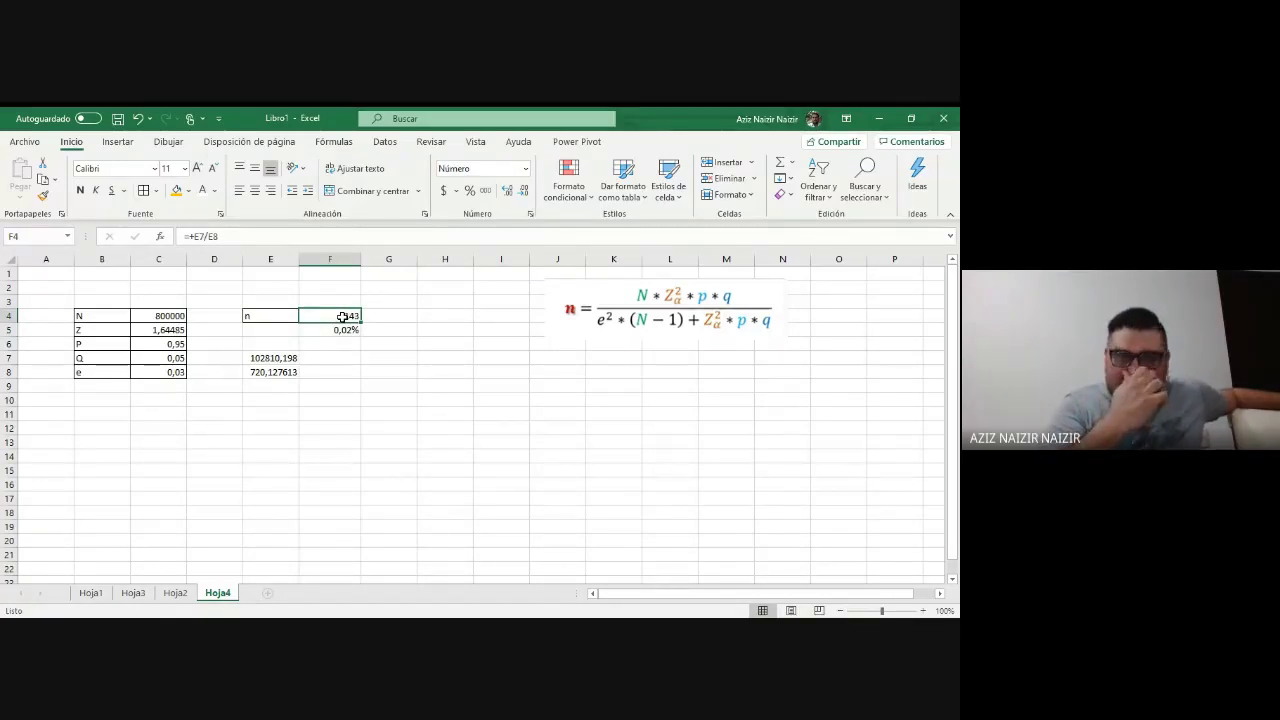
left_click(169, 317)
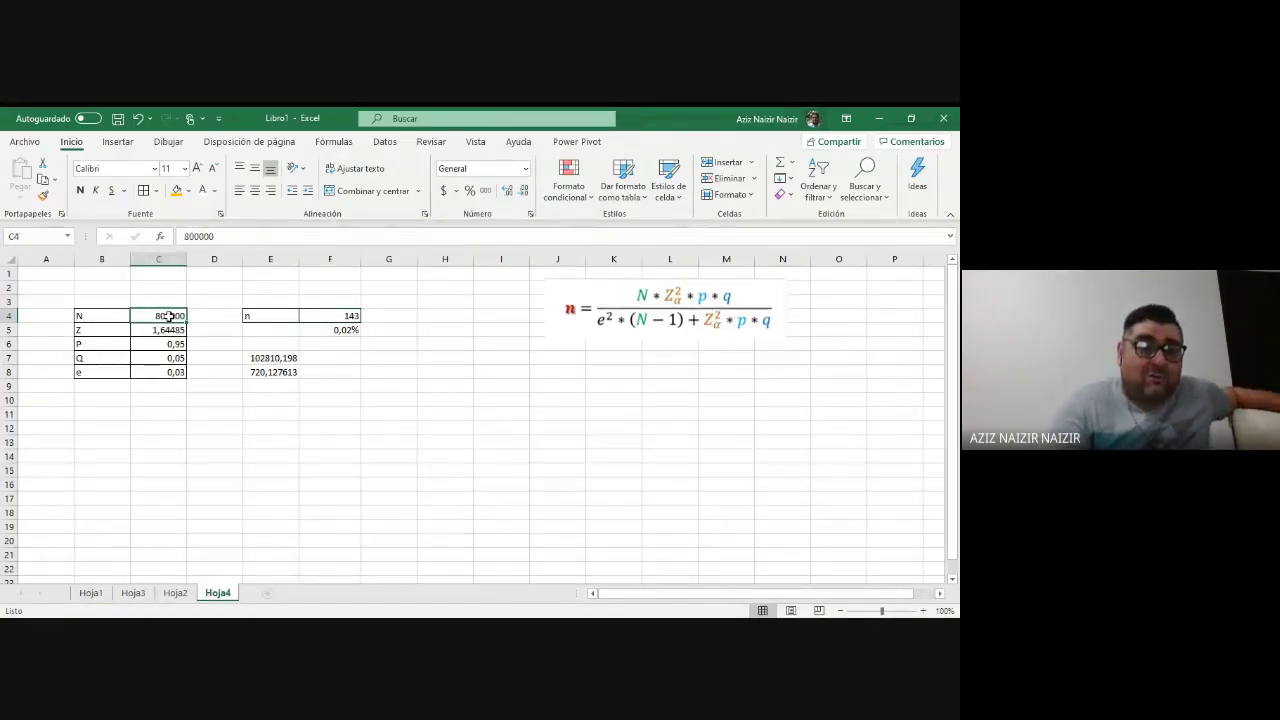
left_click(353, 317)
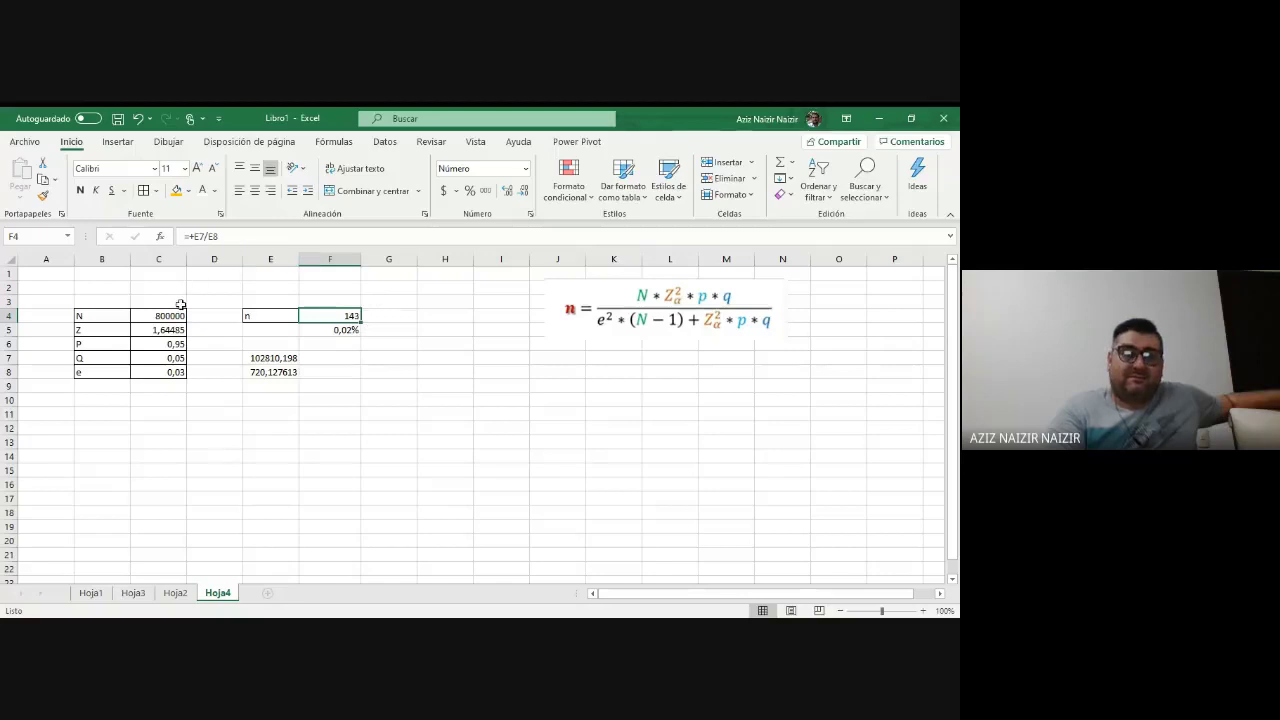
left_click(379, 316)
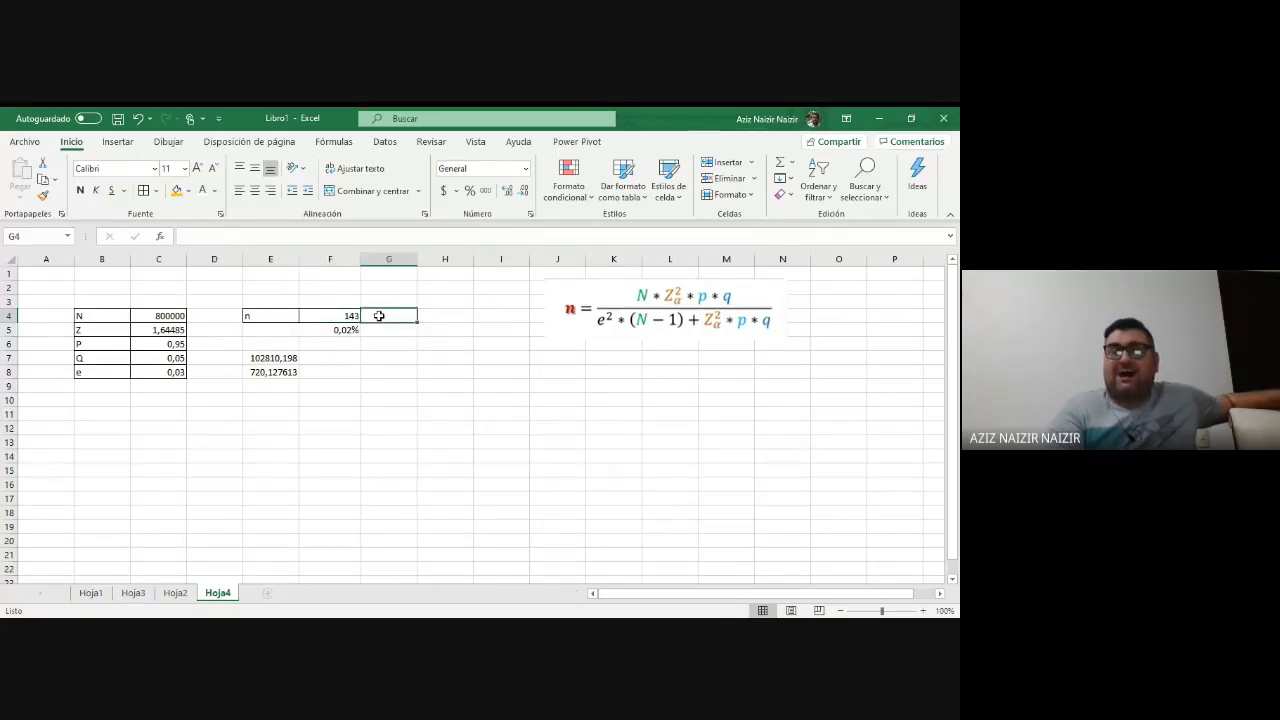
left_click(173, 316)
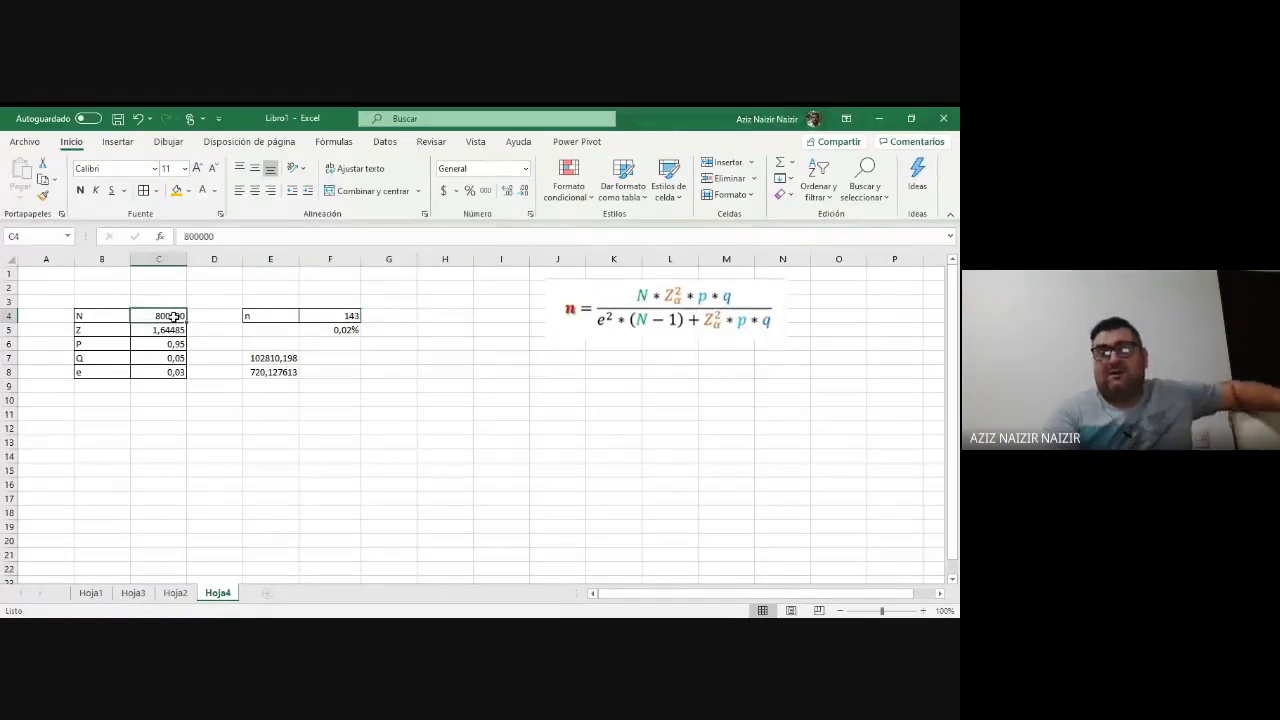